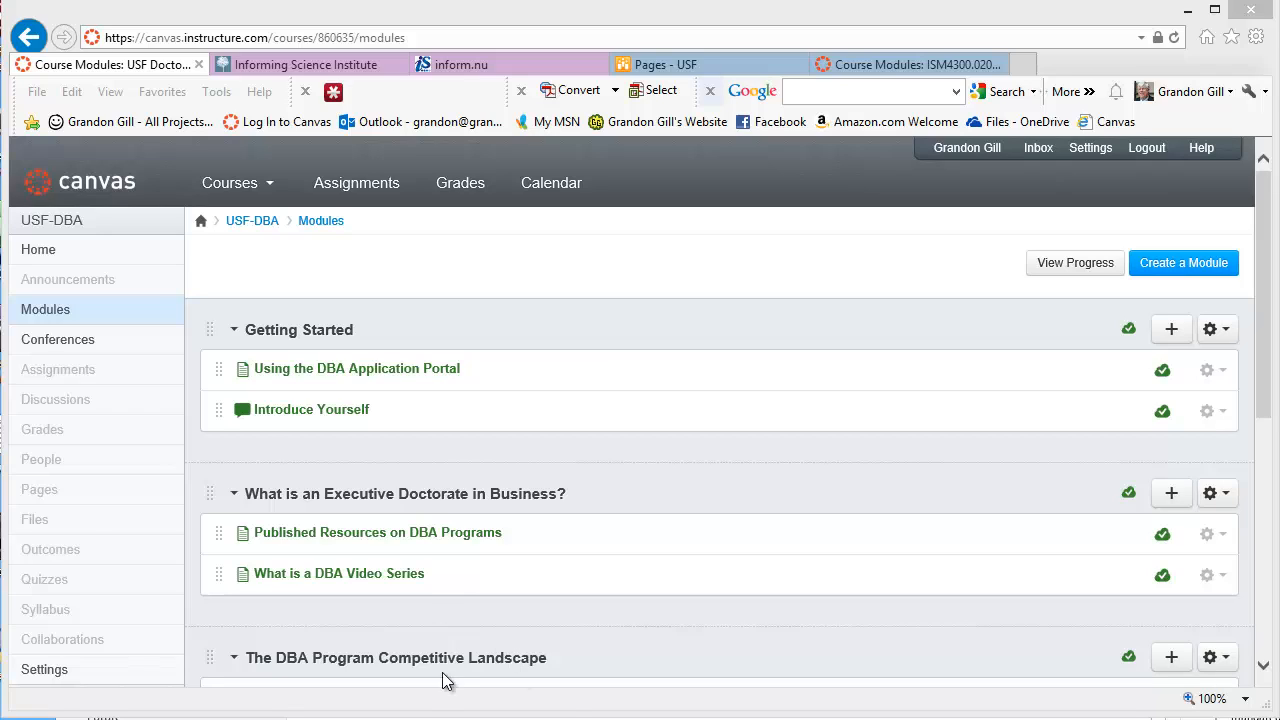
# Open the 'Introduce Yourself' discussion listed under Getting Started in Modules
pyautogui.click(297, 416)
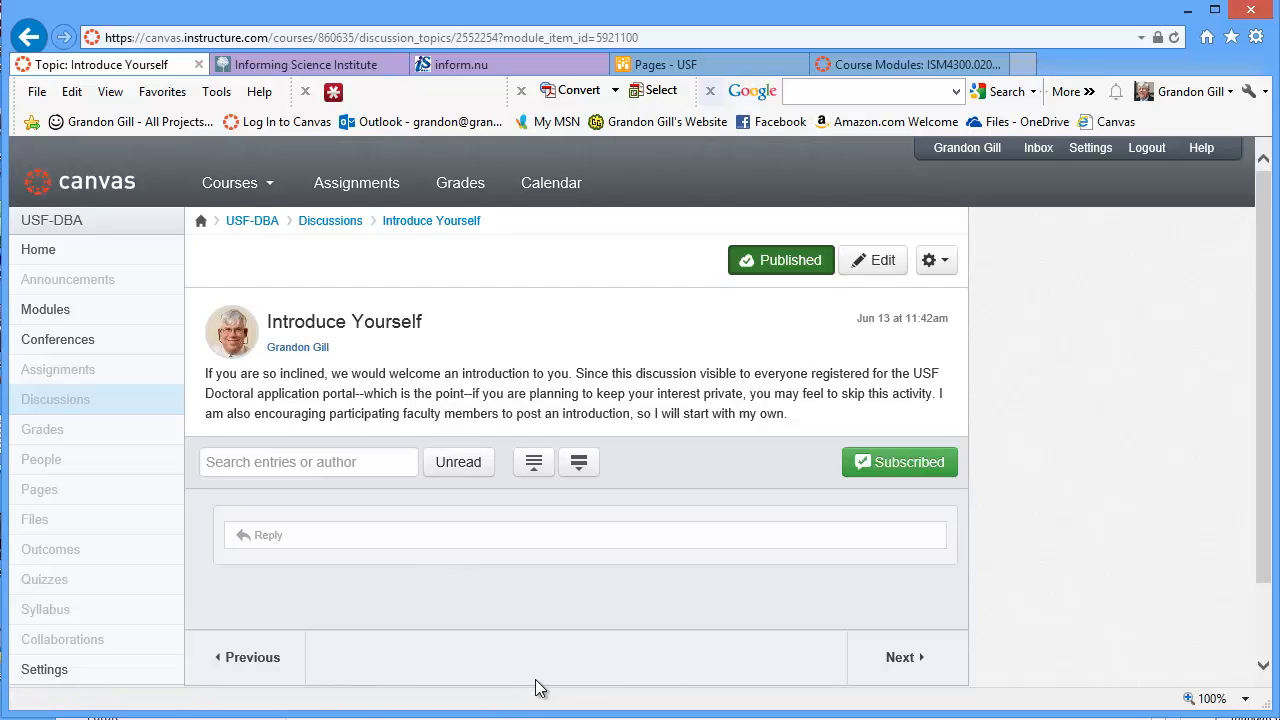
# Open an empty reply editor below the Introduce Yourself prompt and scroll down to it
pyautogui.click(270, 535)
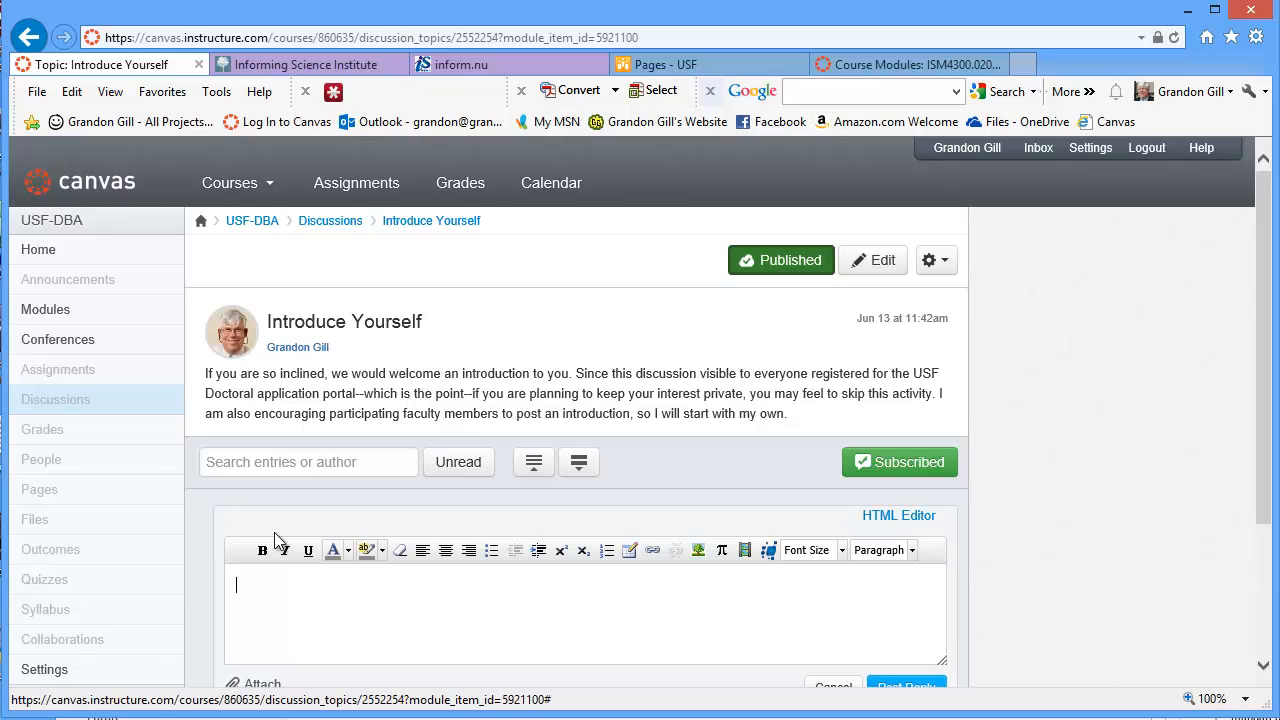
pyautogui.scroll(-1, 1262, 450)
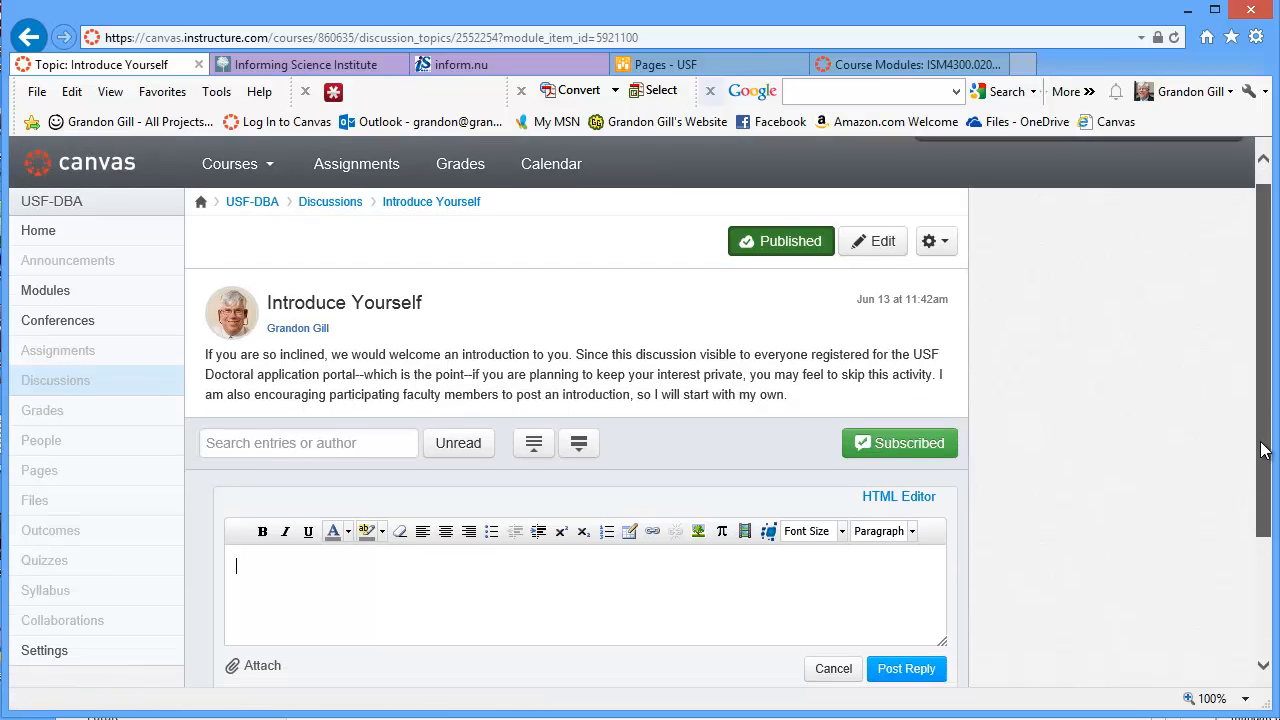
pyautogui.moveTo(1262, 450); pyautogui.dragTo(1257, 514)
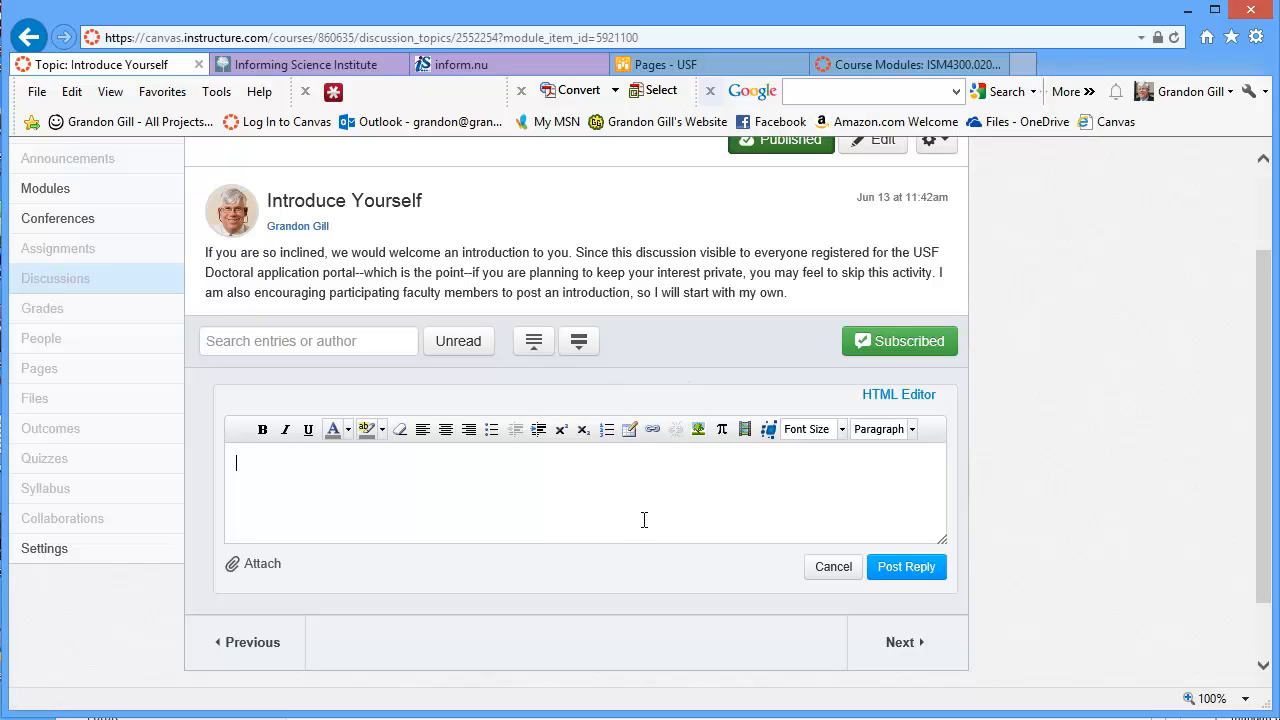
# Insert a one-row, two-column table with border 0 into the reply
pyautogui.click(630, 428)
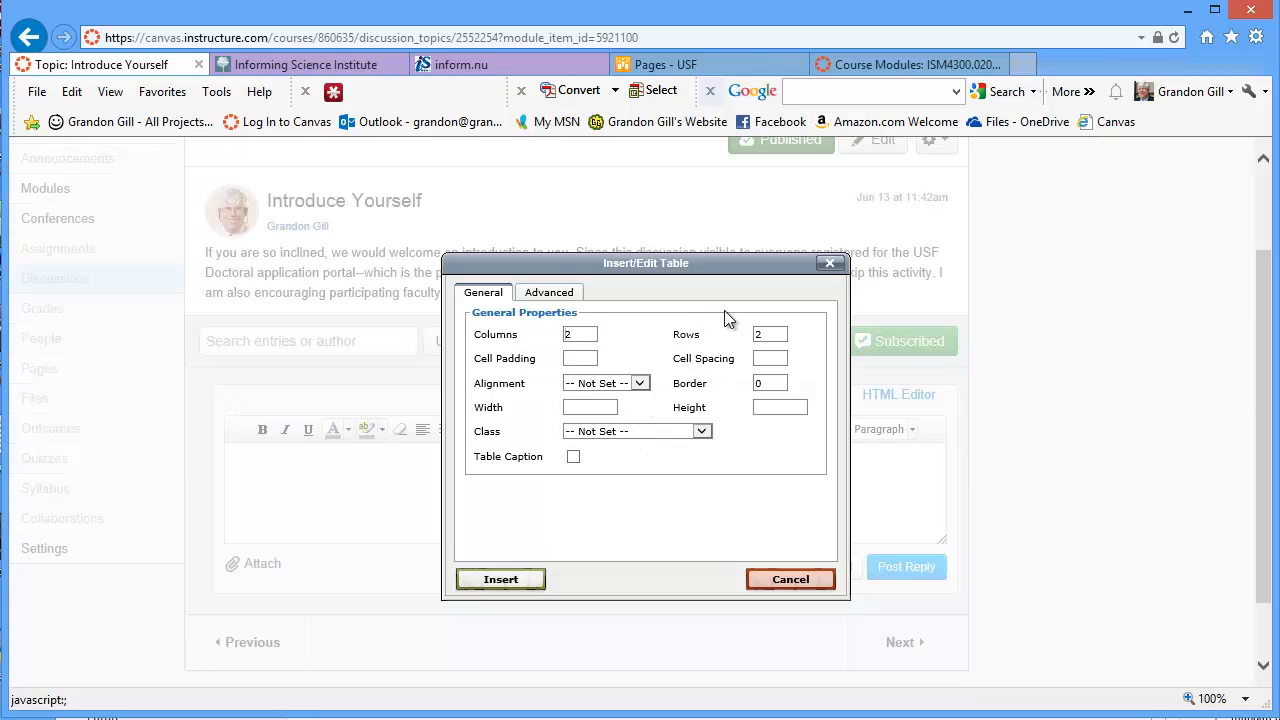
pyautogui.moveTo(768, 336); pyautogui.dragTo(752, 345)
pyautogui.write('2')
pyautogui.write('1')
pyautogui.click(501, 580)
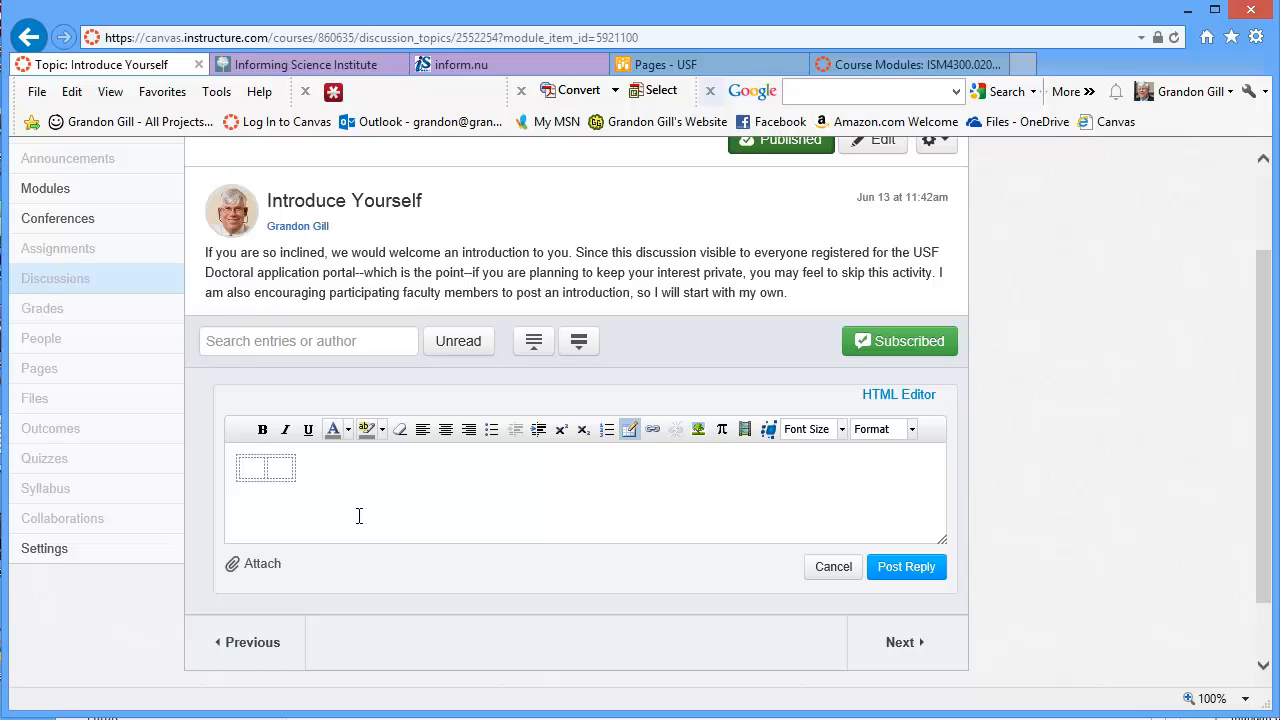
# Paste the professor's introduction paragraph from Notepad into the table's right cell
pyautogui.click(285, 467)
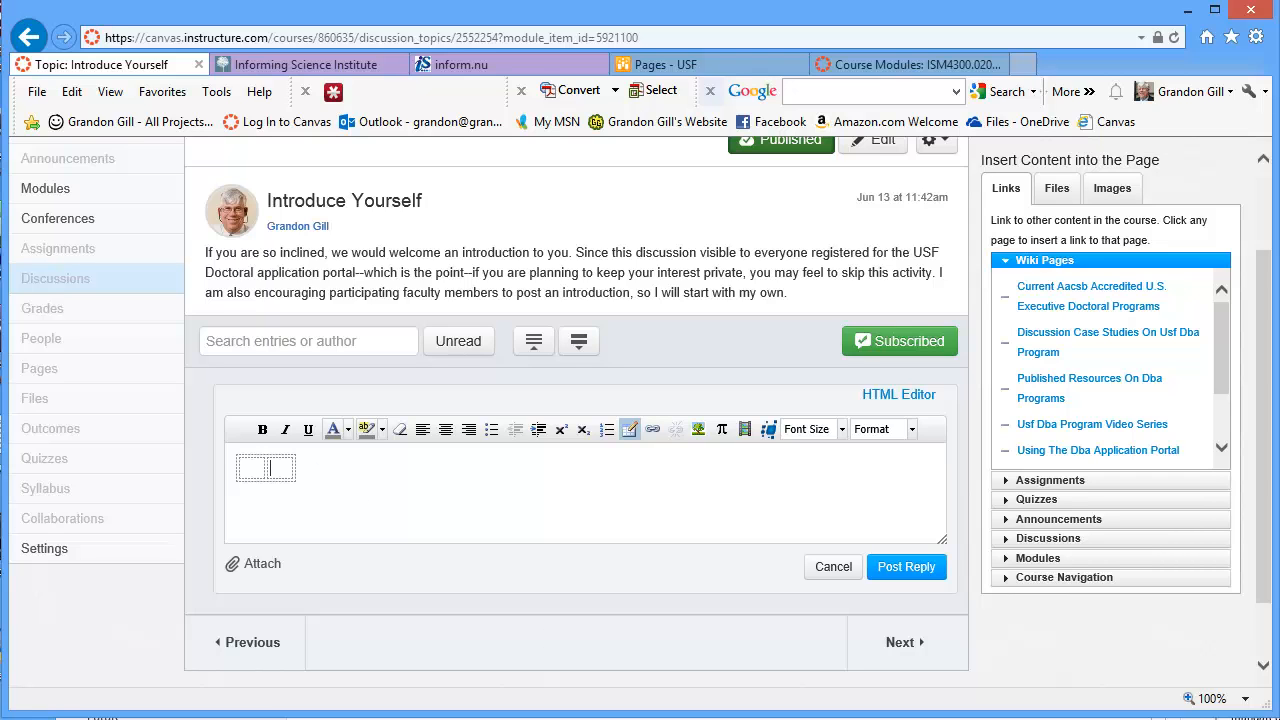
pyautogui.hotkey('alt', 'Tab')
pyautogui.hotkey('ctrl', 'v')
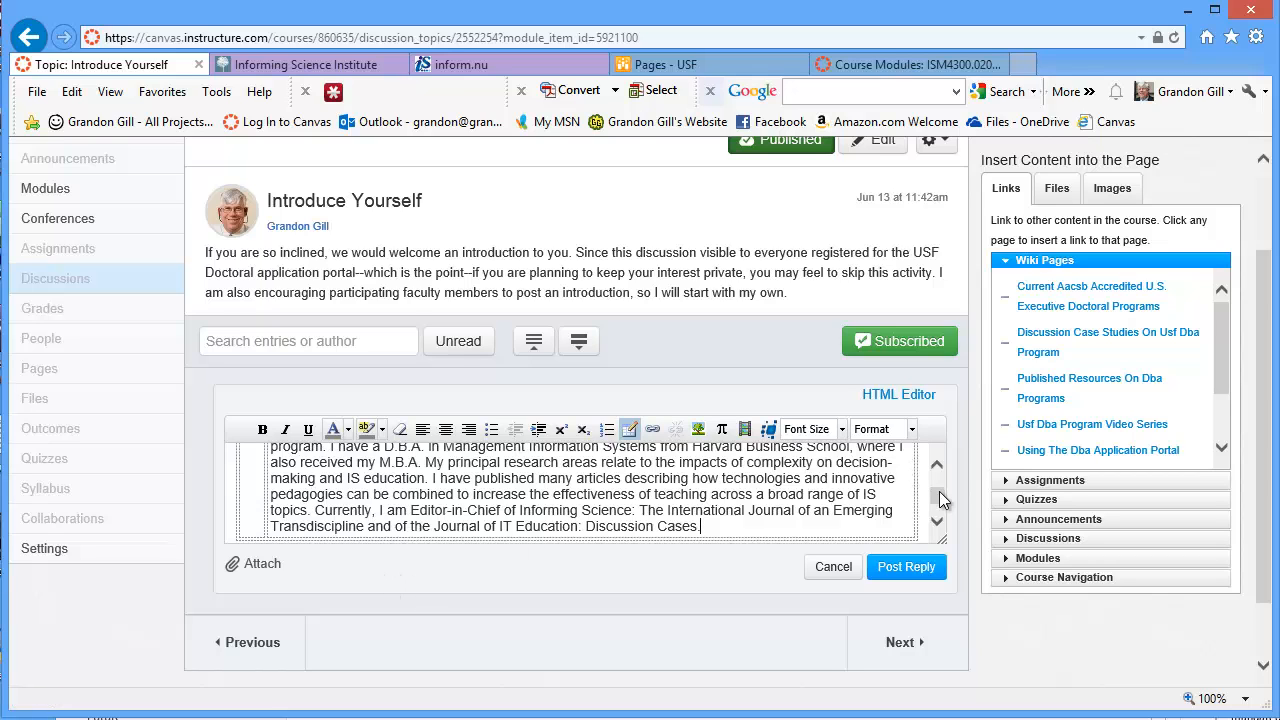
pyautogui.moveTo(939, 494); pyautogui.dragTo(941, 486)
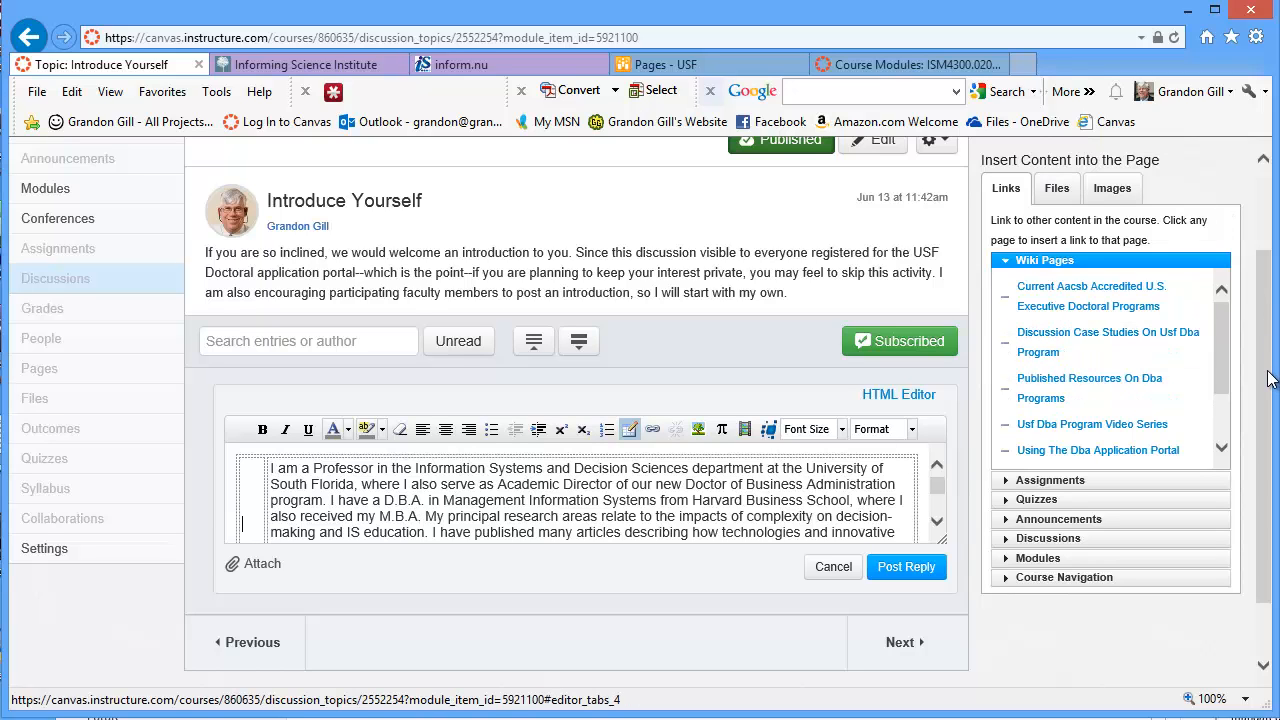
# Choose the headshot JPEG from the local Portal folder as a new image for course files
pyautogui.click(1118, 192)
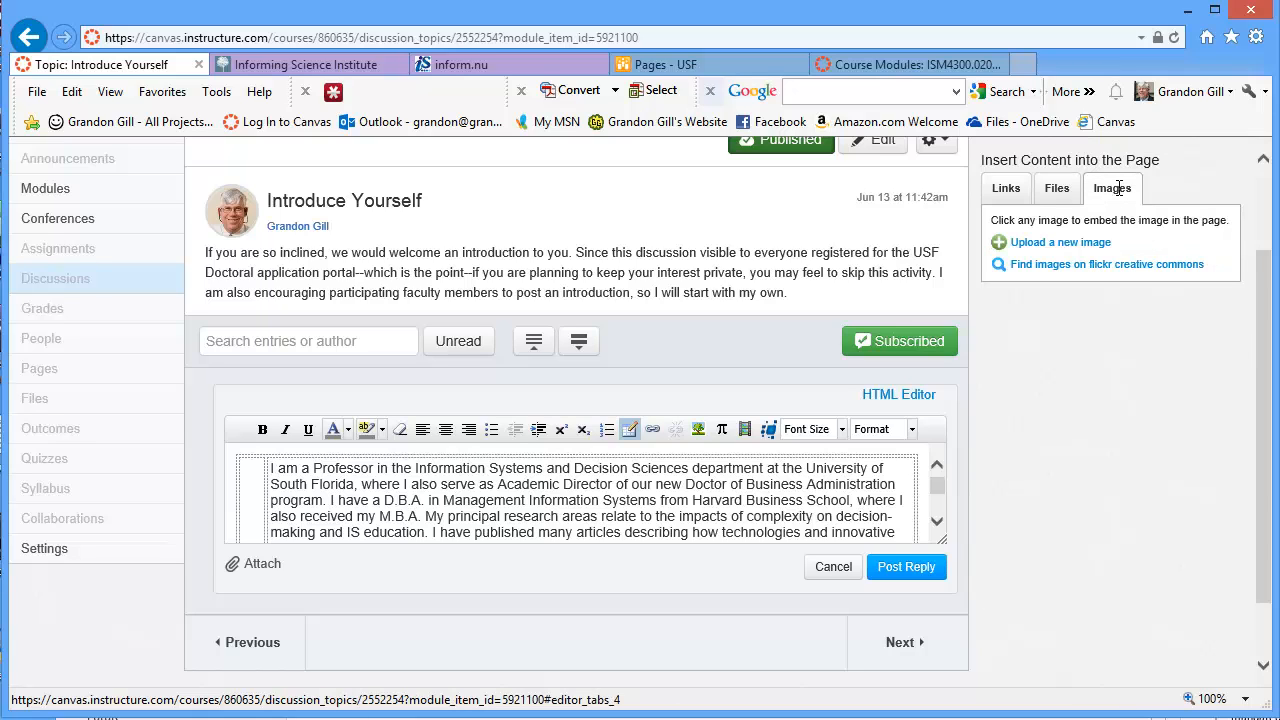
pyautogui.click(1045, 246)
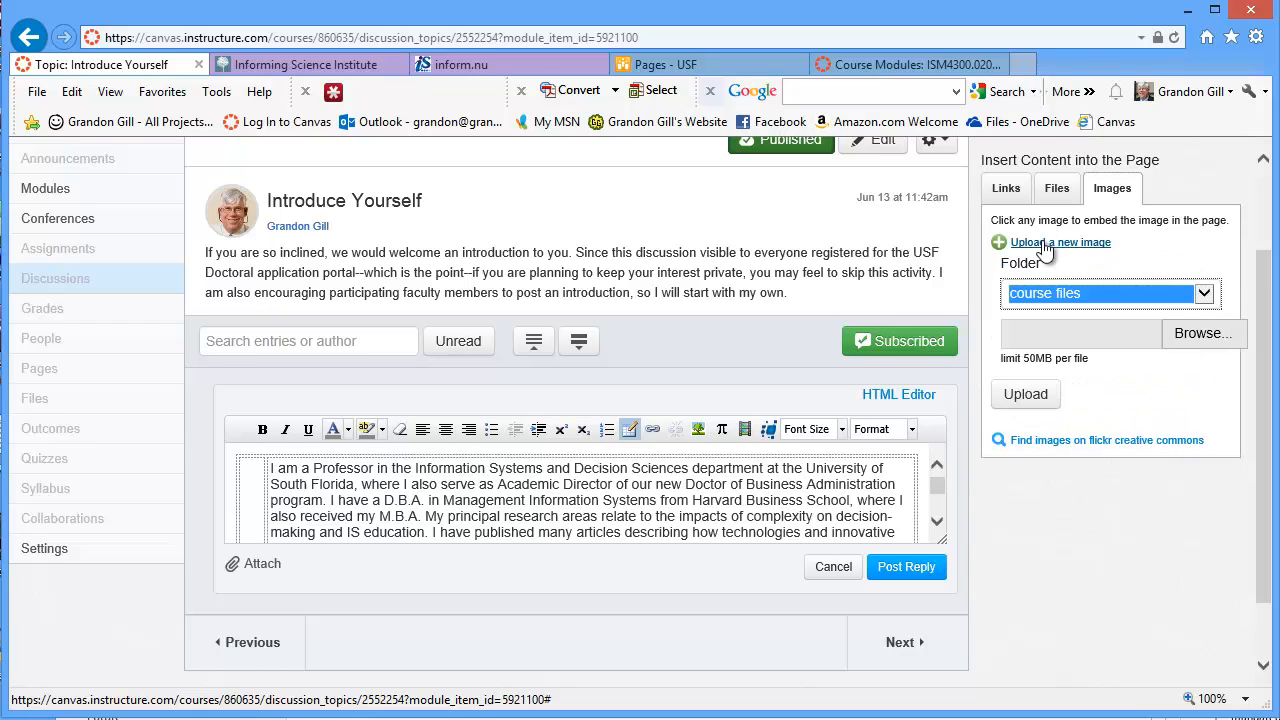
pyautogui.click(1205, 296)
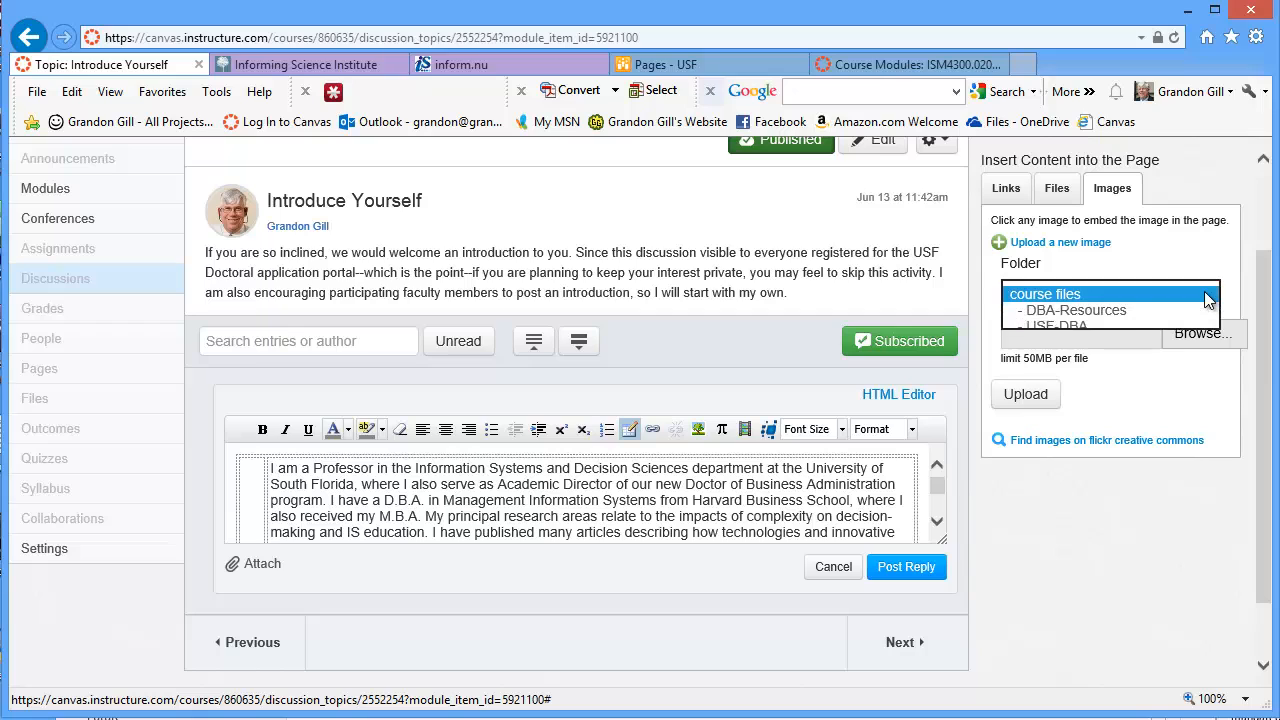
pyautogui.click(1208, 298)
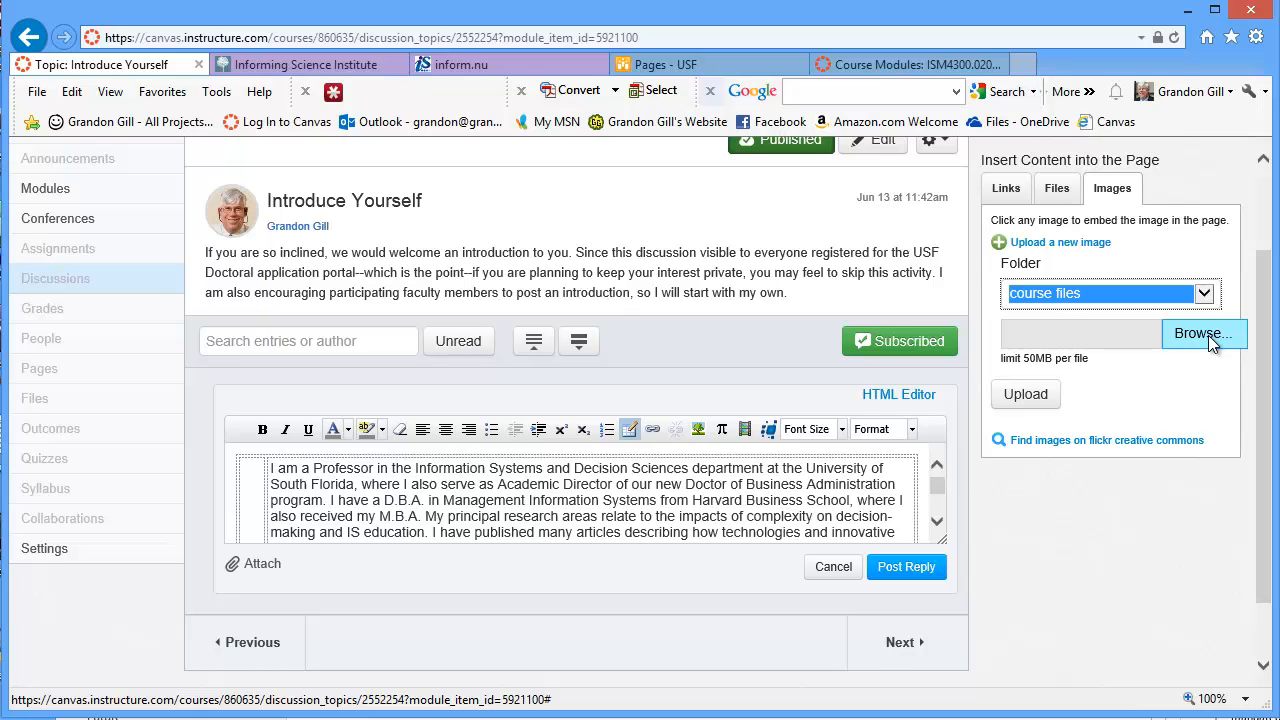
pyautogui.click(1203, 334)
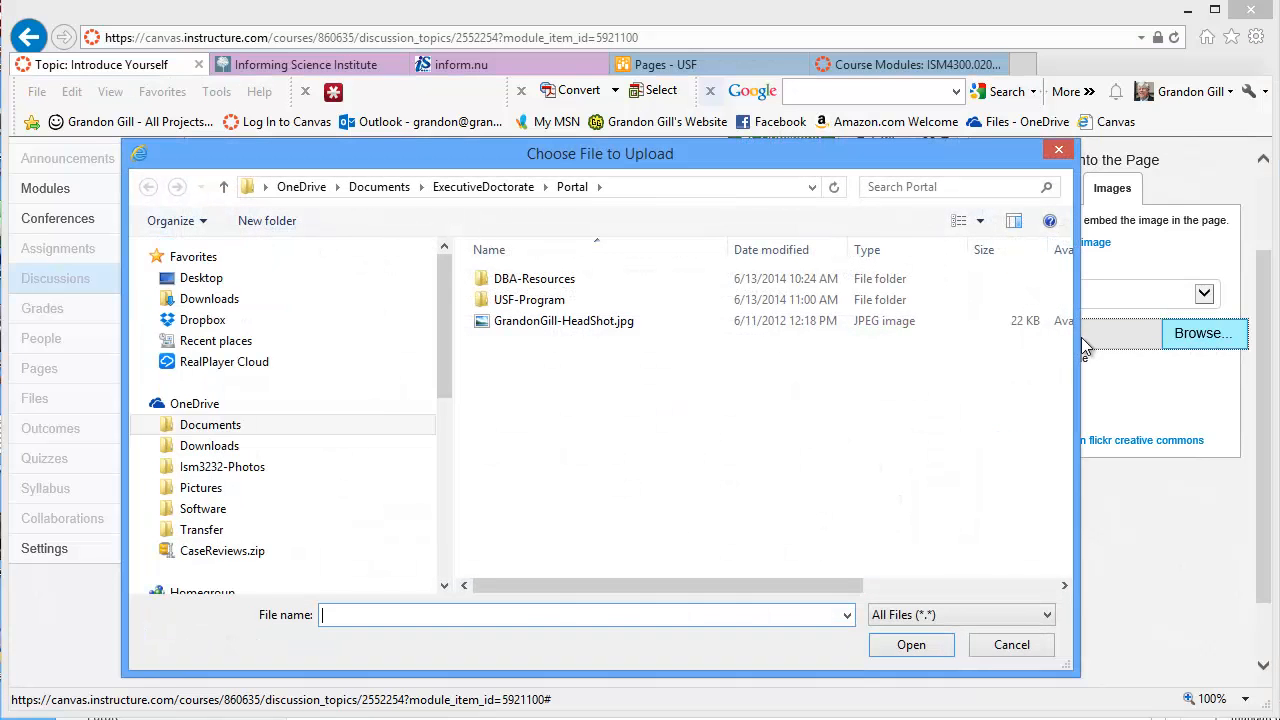
pyautogui.click(533, 323)
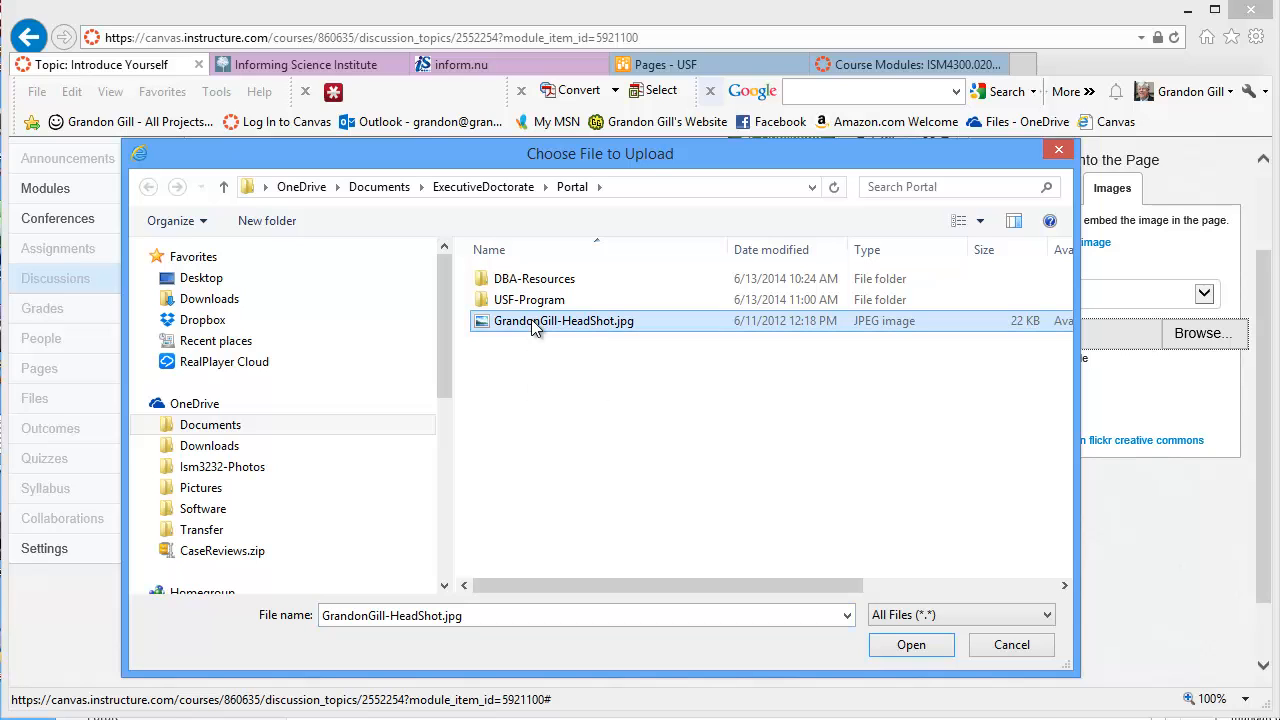
pyautogui.click(912, 644)
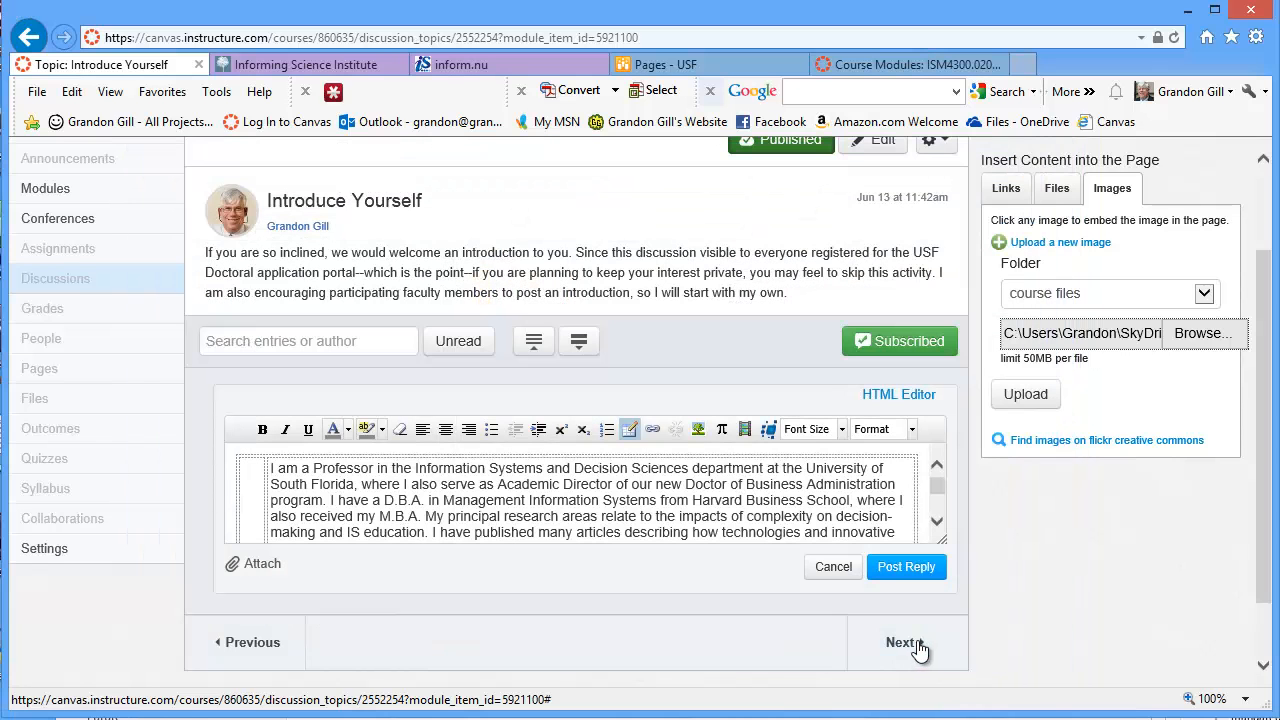
pyautogui.click(1131, 333)
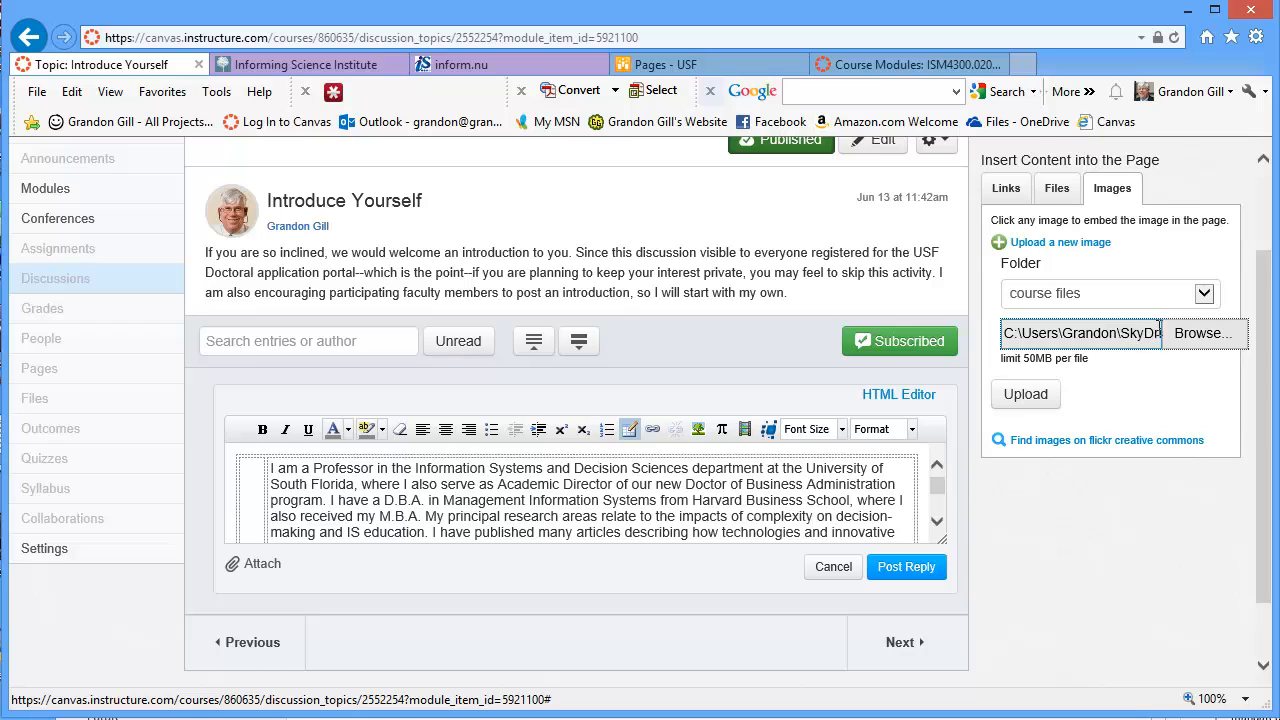
# Upload the headshot JPEG and insert it into the table's left cell
pyautogui.click(1027, 396)
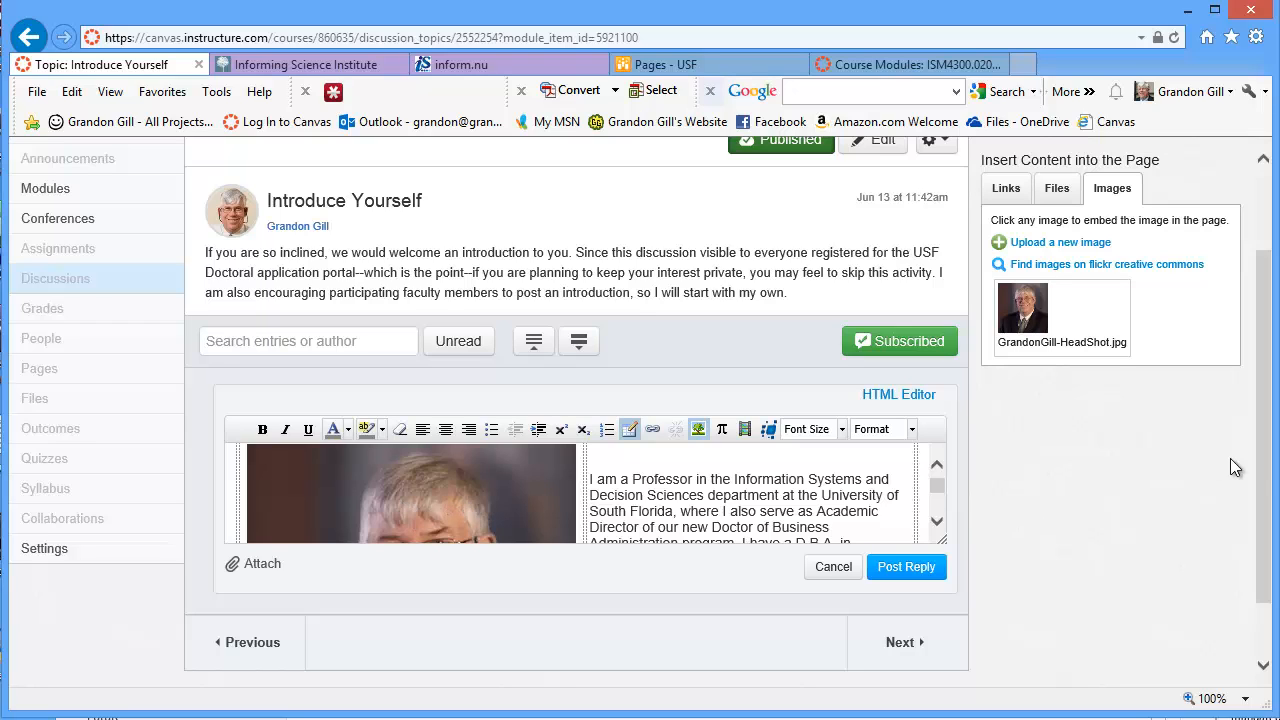
pyautogui.scroll(-2, 1266, 480)
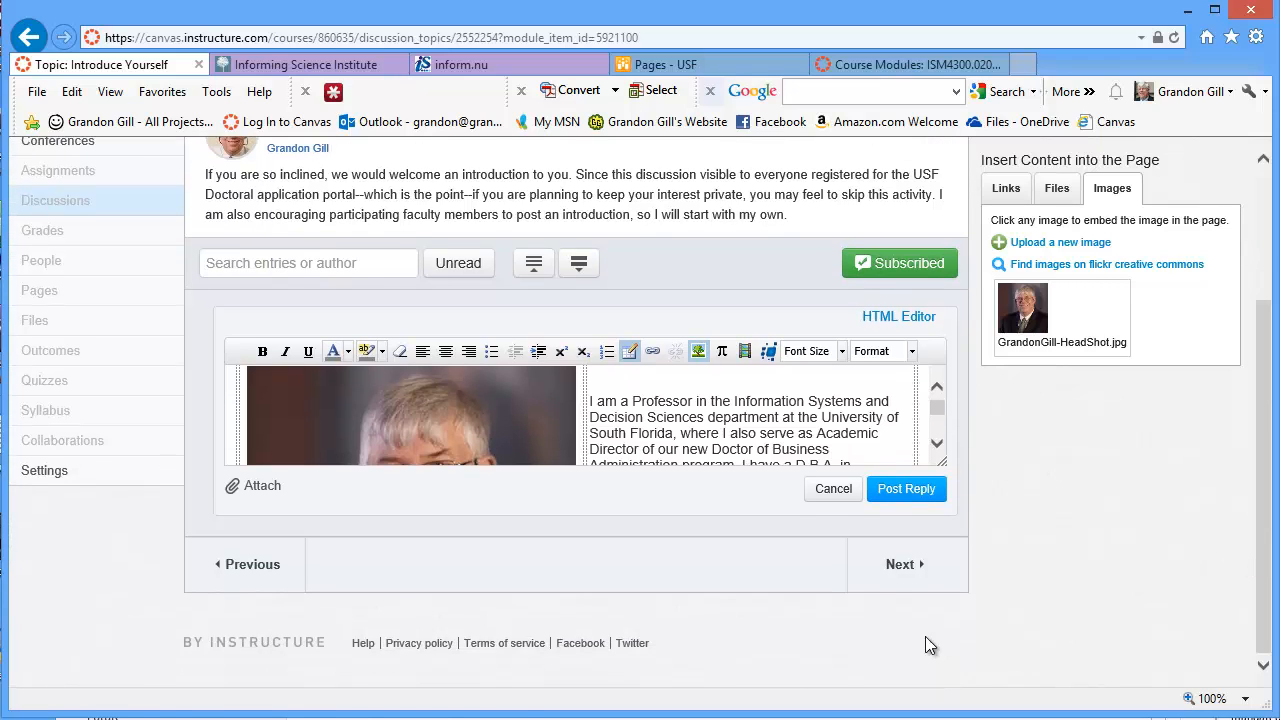
pyautogui.click(903, 489)
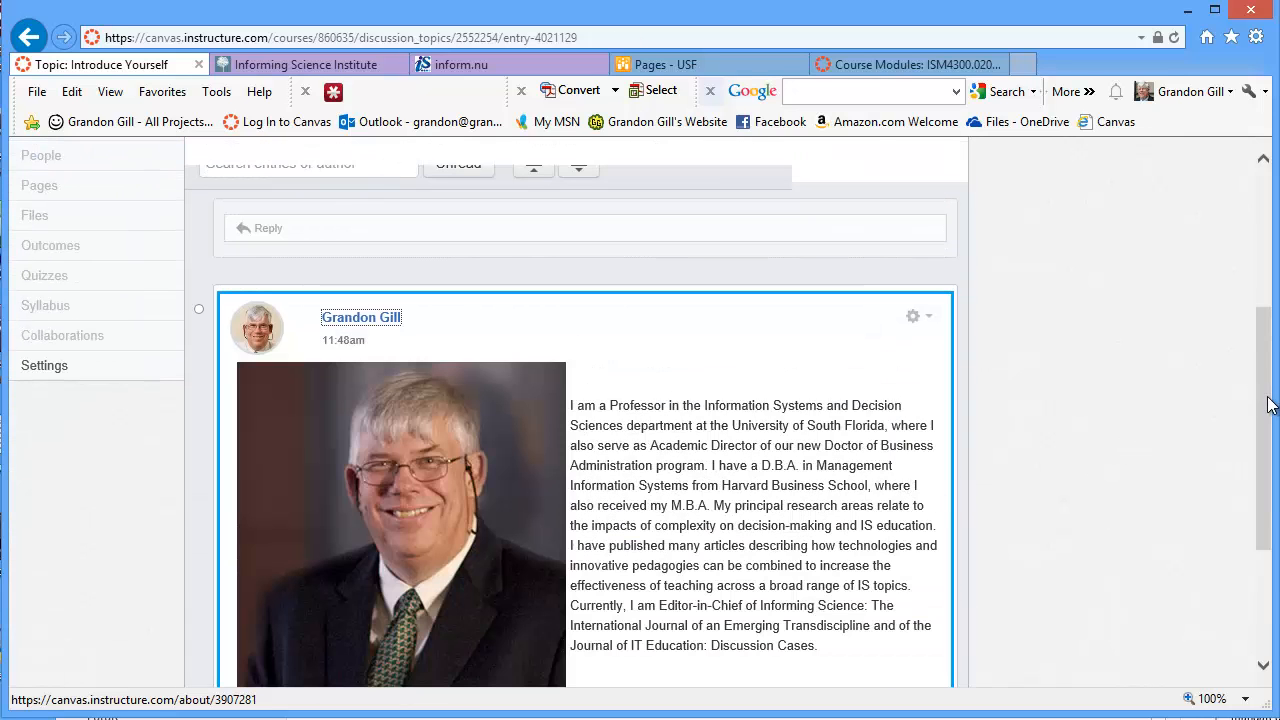
pyautogui.moveTo(1268, 404)
pyautogui.mouseDown()
pyautogui.moveTo(1266, 453)
pyautogui.moveTo(1266, 409)
pyautogui.moveTo(1256, 413)
pyautogui.mouseUp()
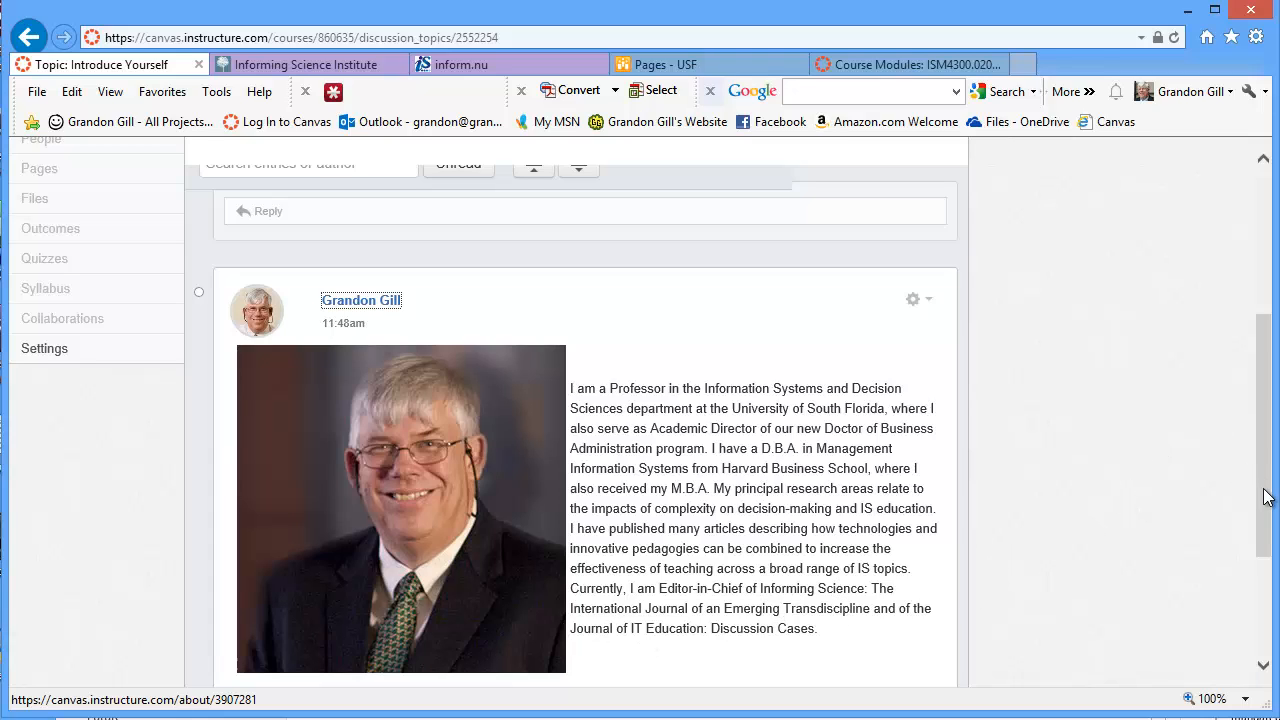
pyautogui.moveTo(1266, 494); pyautogui.dragTo(1249, 474)
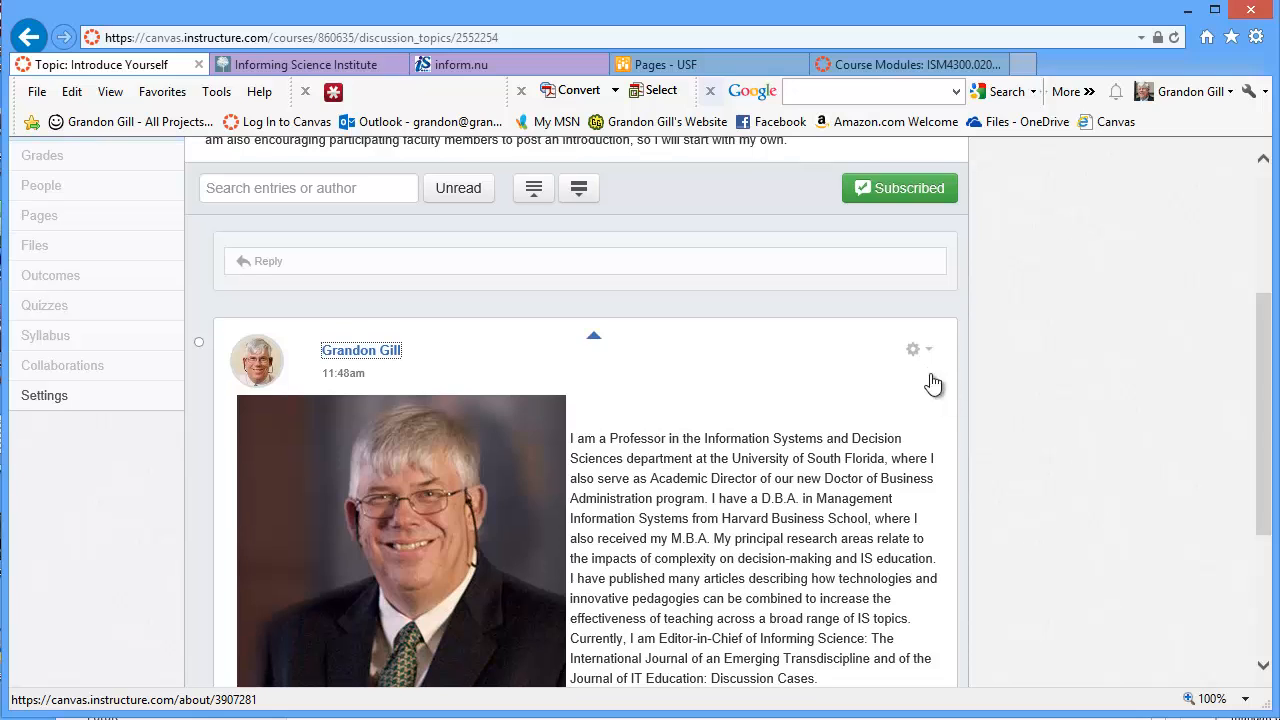
# Reopen the posted reply via its gear menu and select the 'Journal of IT Education: Discussion Cases' title
pyautogui.click(920, 350)
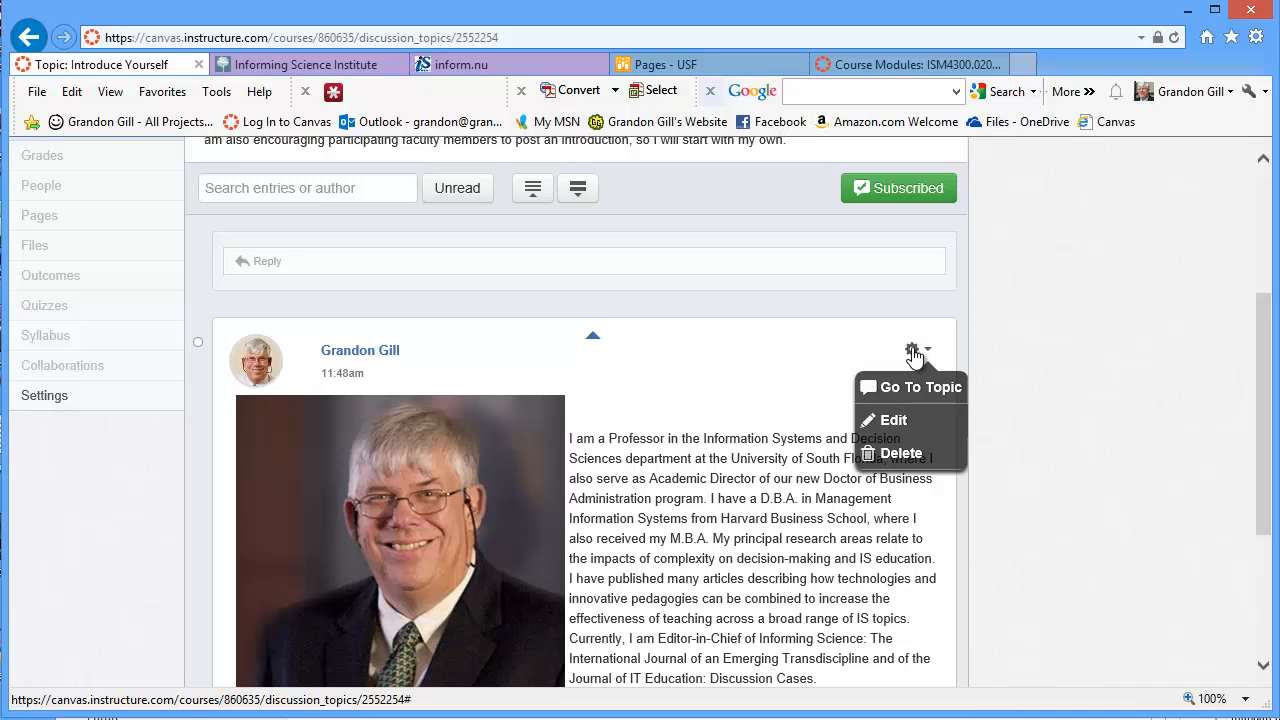
pyautogui.click(895, 423)
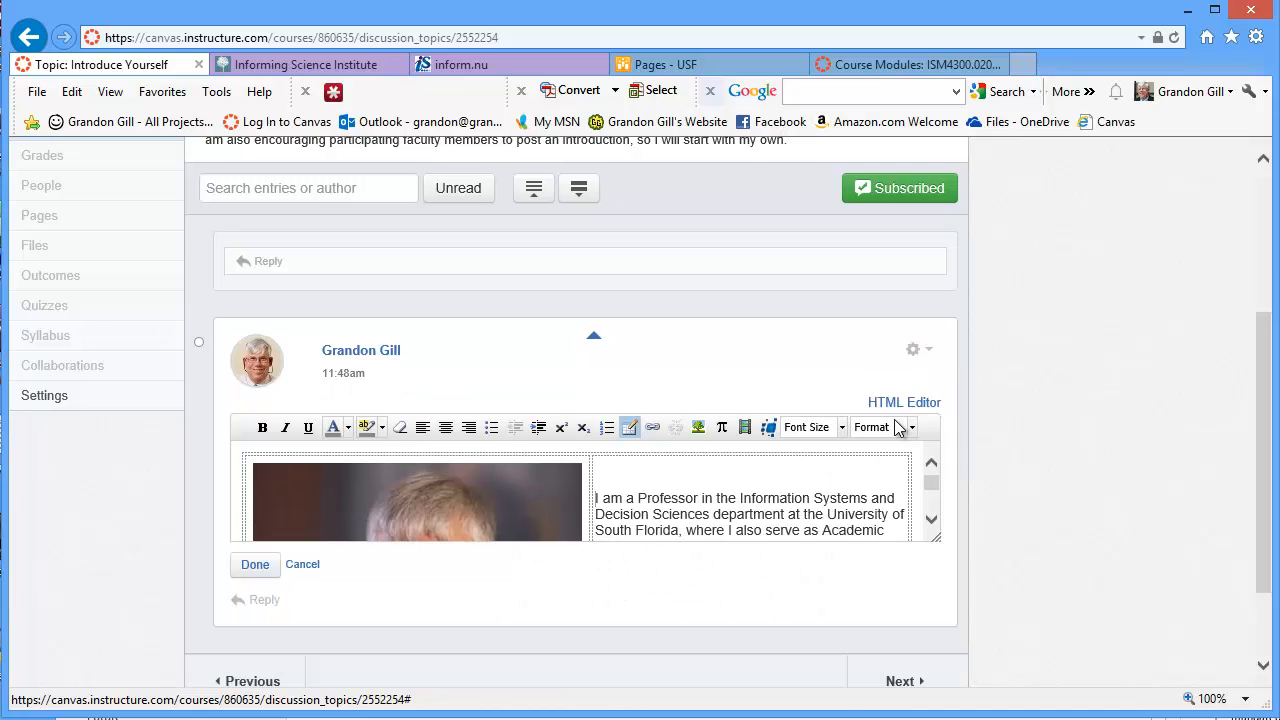
pyautogui.click(931, 519)
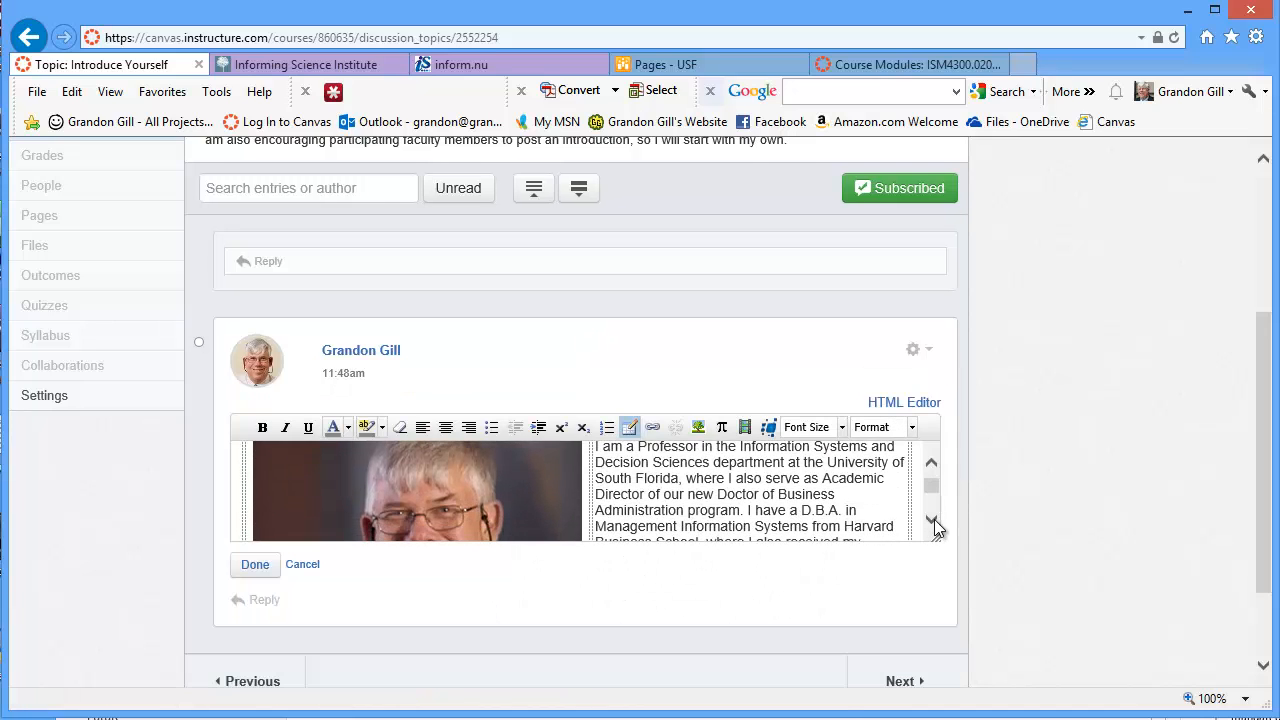
pyautogui.click(931, 519)
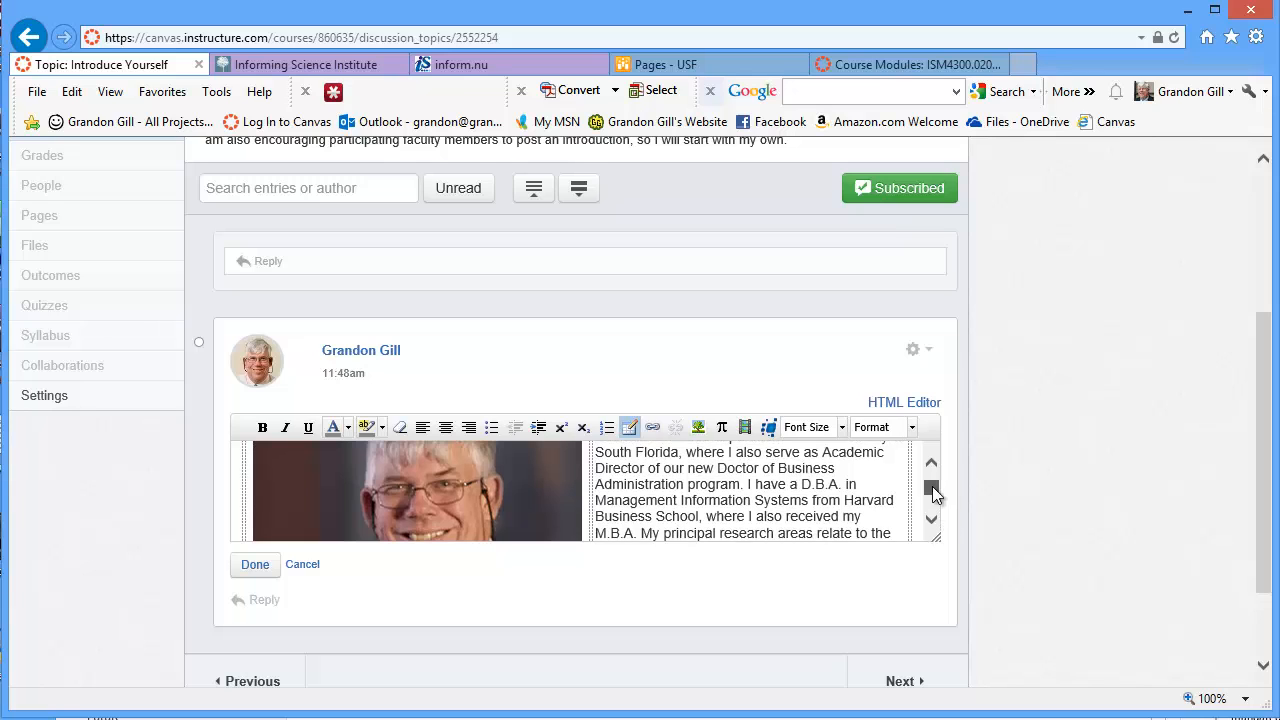
pyautogui.moveTo(932, 492); pyautogui.dragTo(934, 508)
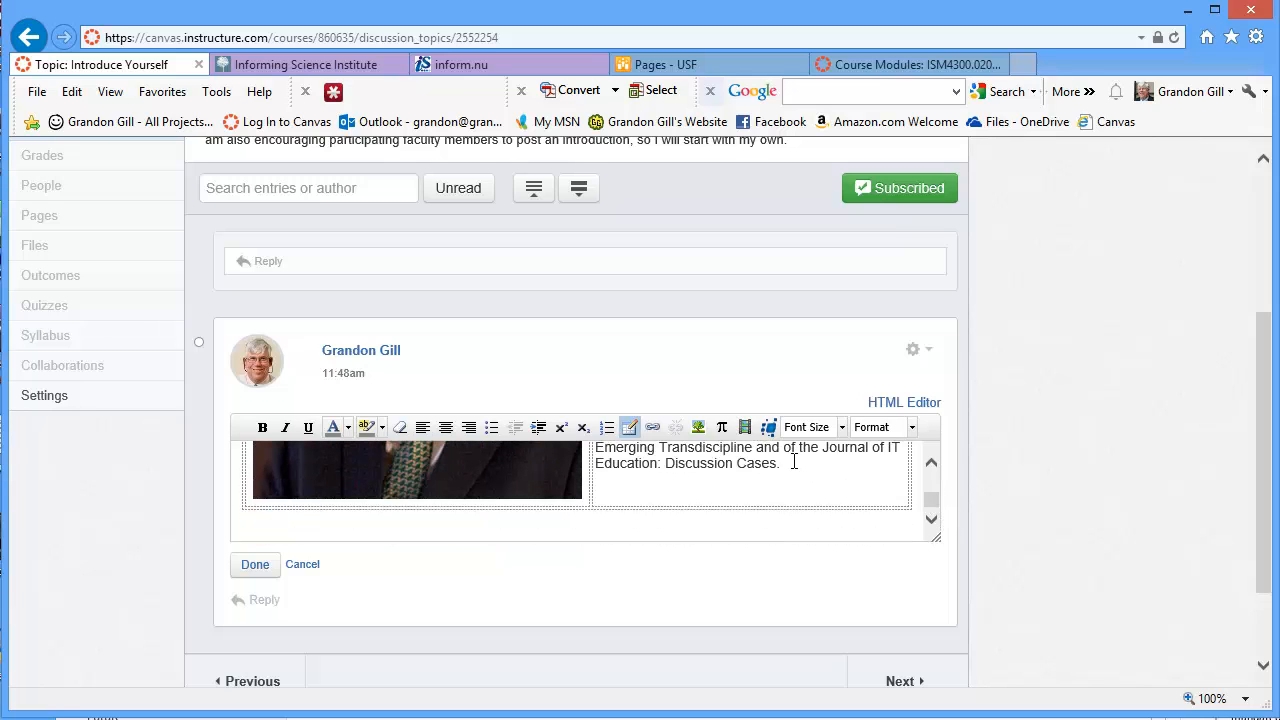
pyautogui.moveTo(822, 450); pyautogui.dragTo(782, 470)
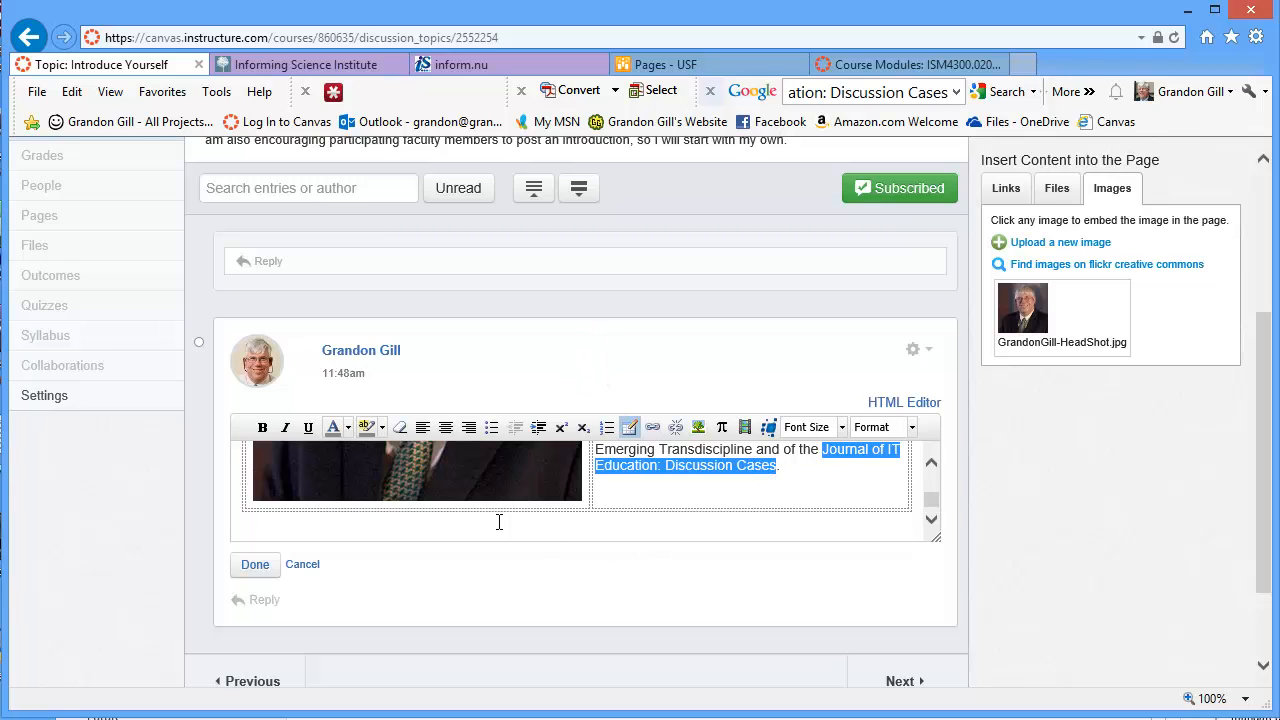
# Italicize the Journal of IT Education and Informing Science journal titles
pyautogui.click(287, 432)
pyautogui.click(932, 461)
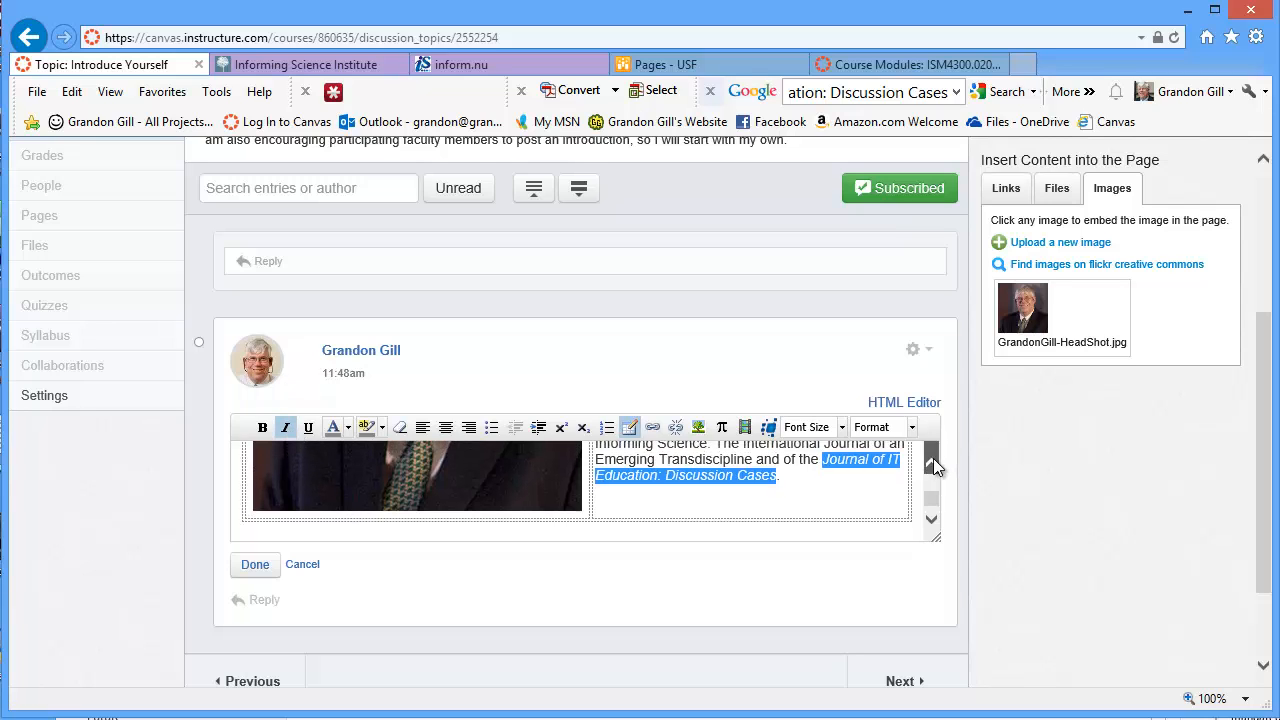
pyautogui.click(932, 462)
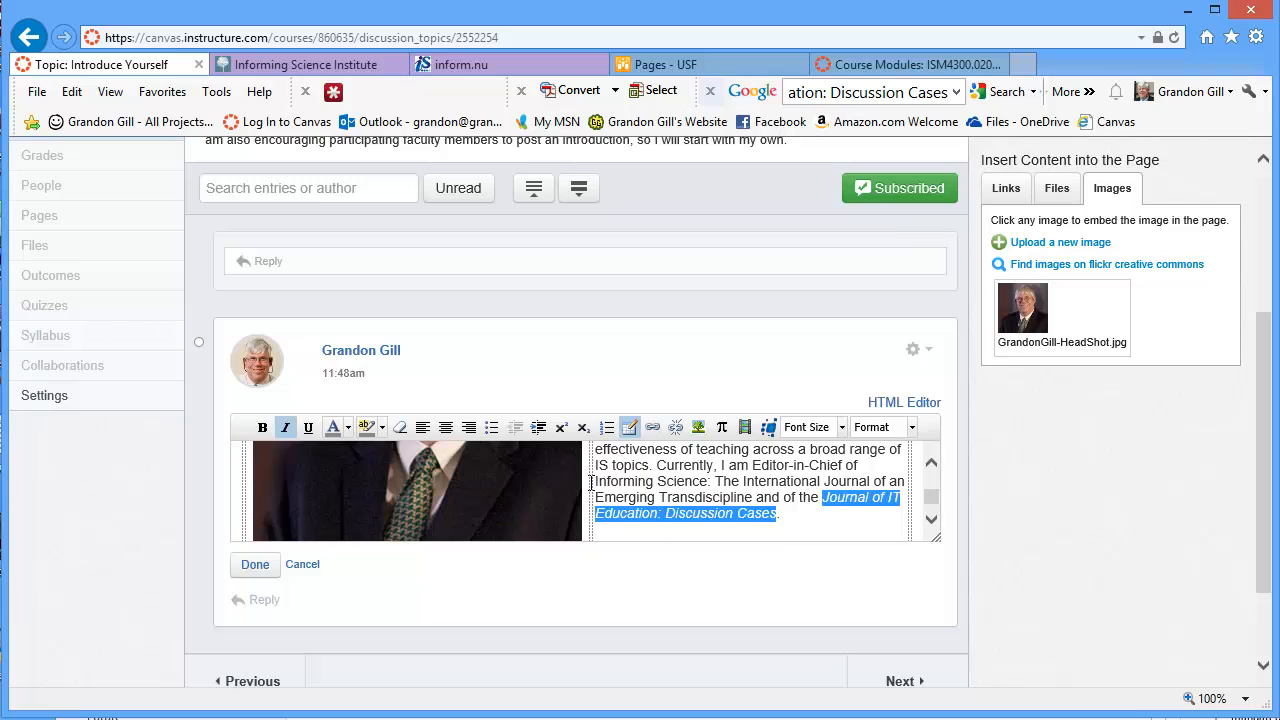
pyautogui.moveTo(595, 481); pyautogui.dragTo(753, 498)
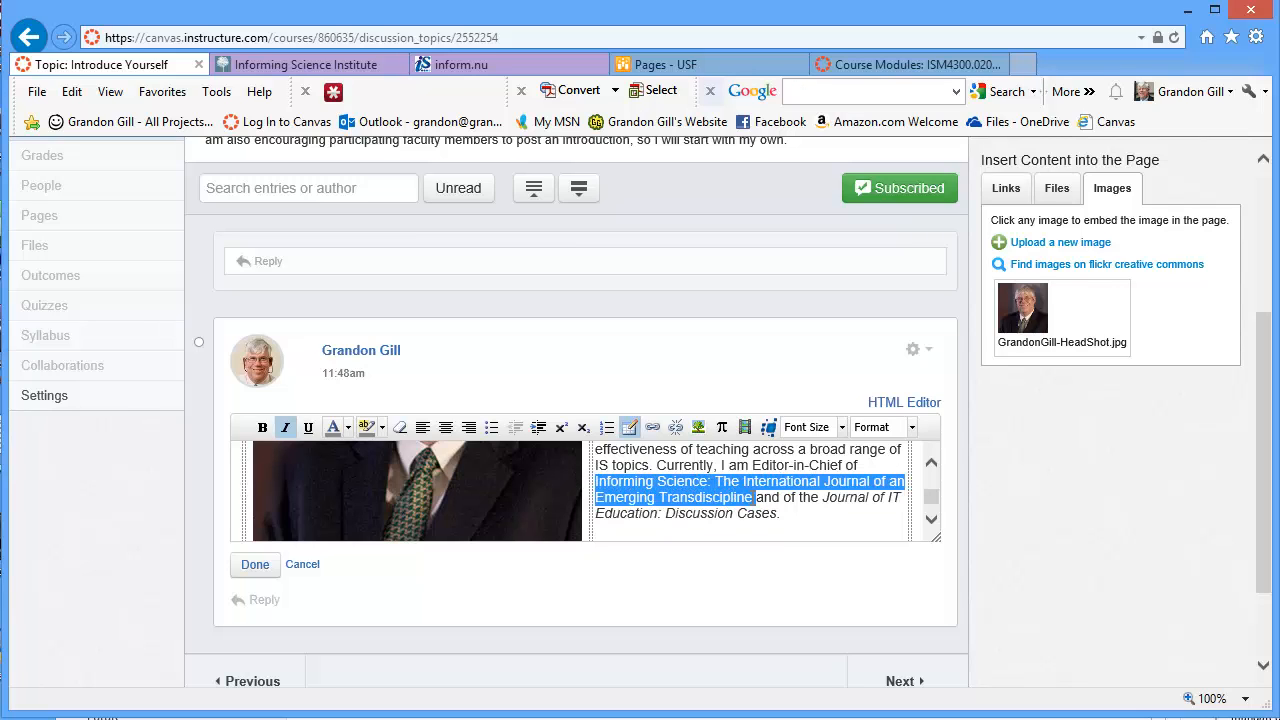
pyautogui.moveTo(752, 497); pyautogui.dragTo(751, 498)
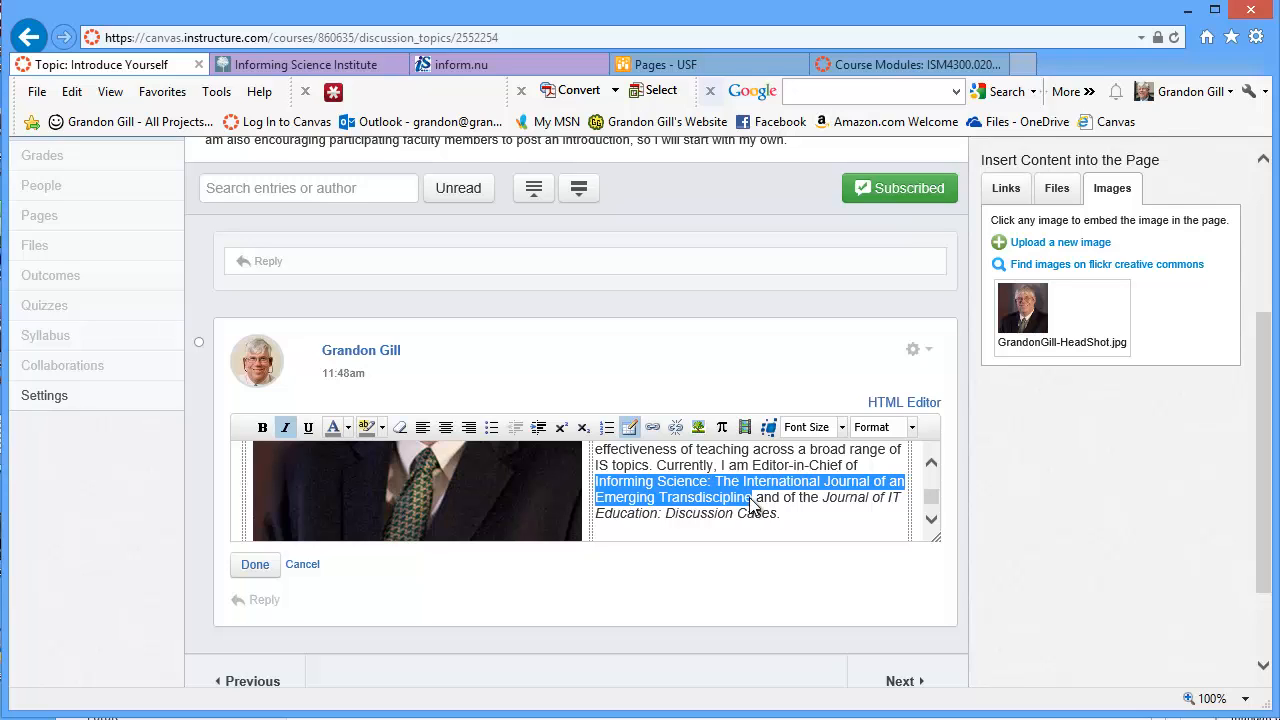
pyautogui.click(285, 427)
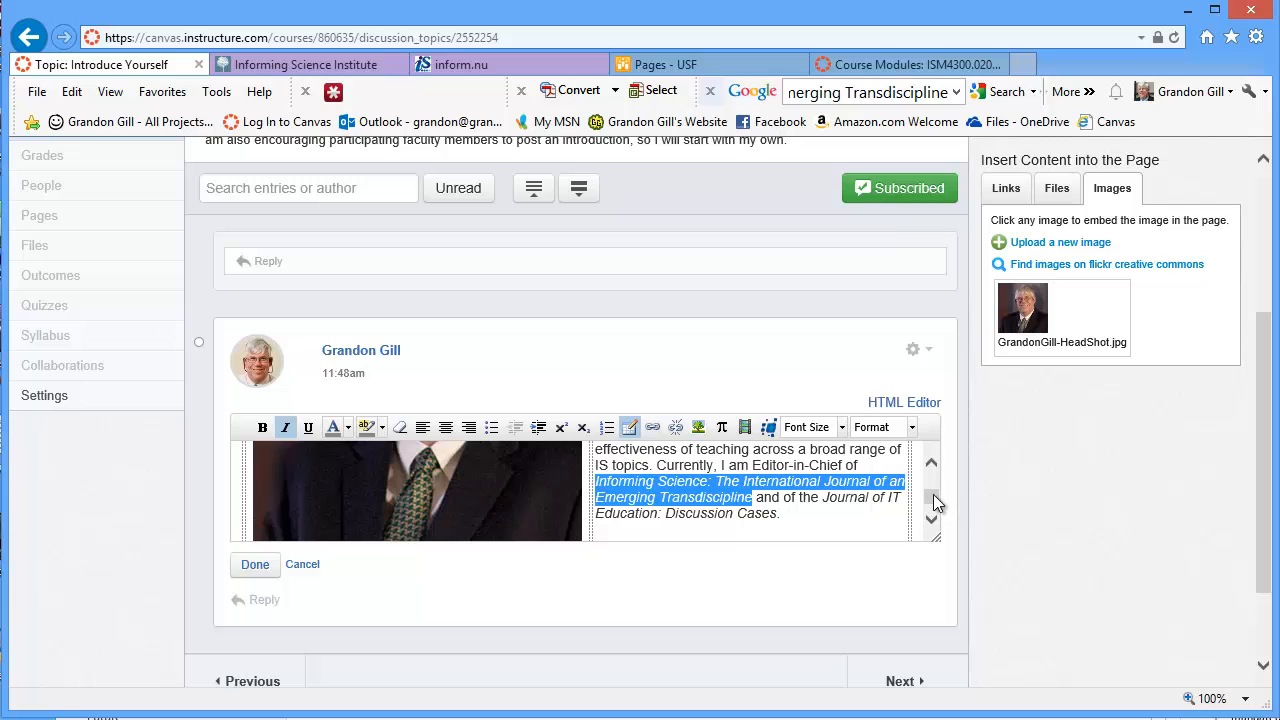
# Italicize 'University of South Florida' in the introduction paragraph
pyautogui.moveTo(930, 494); pyautogui.dragTo(931, 484)
pyautogui.moveTo(828, 455); pyautogui.dragTo(678, 470)
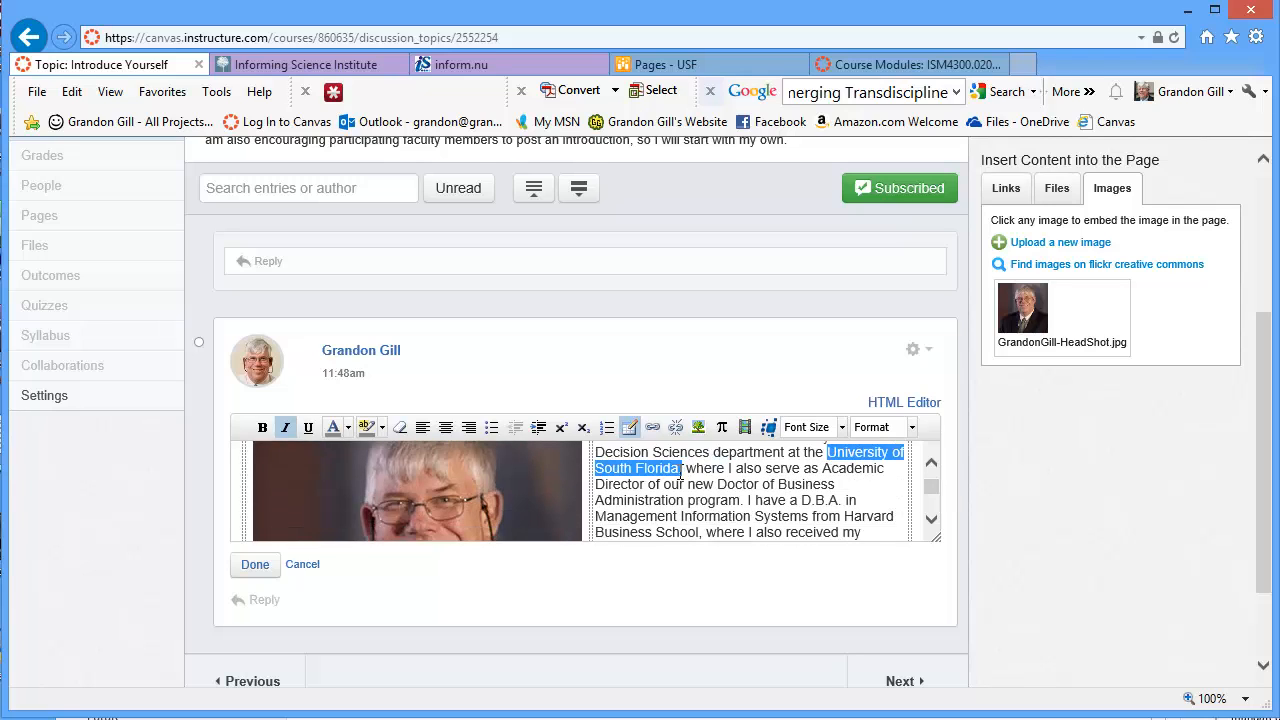
pyautogui.click(285, 428)
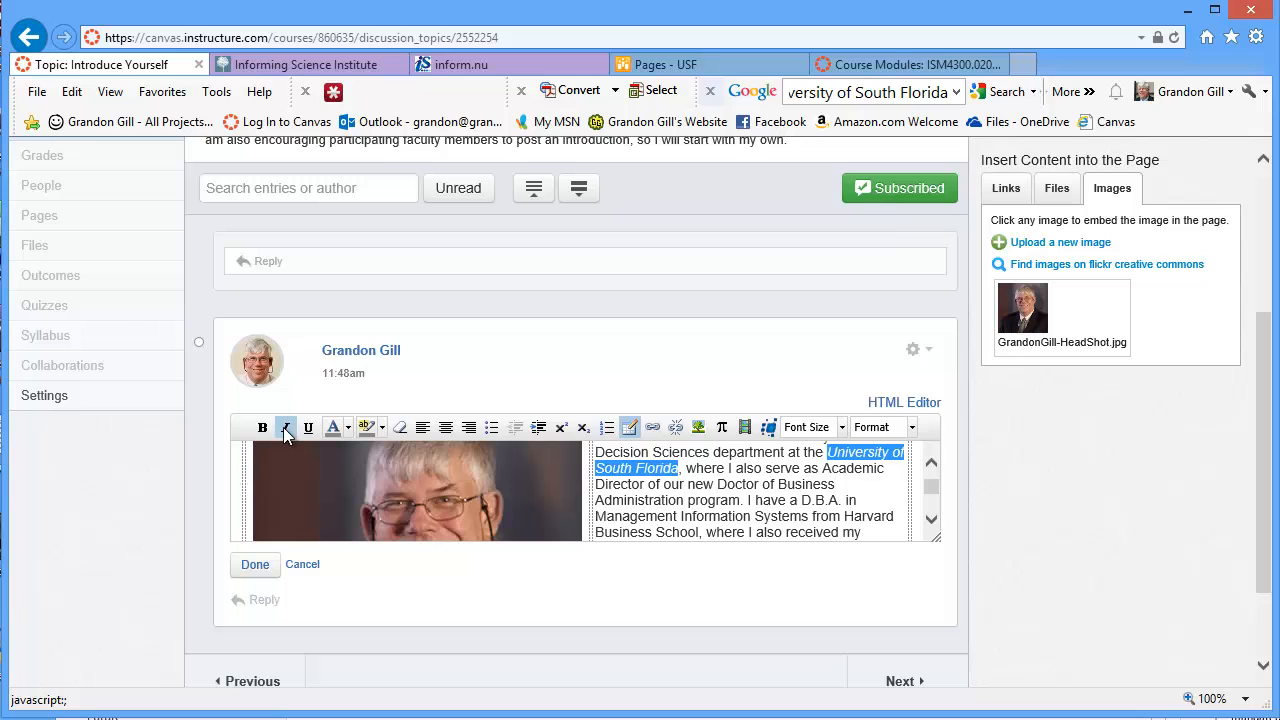
pyautogui.moveTo(1262, 508); pyautogui.dragTo(1266, 536)
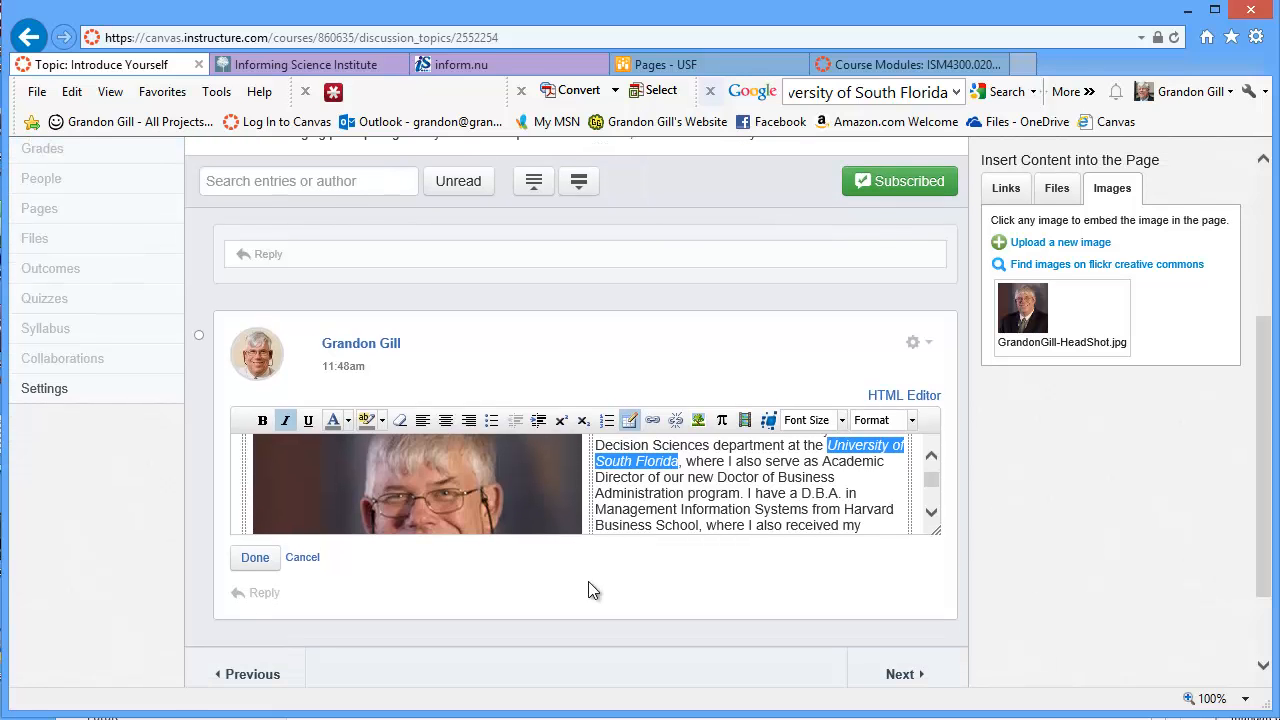
# Save the edited reply with Done and scroll to check the italicized names in the post
pyautogui.click(252, 563)
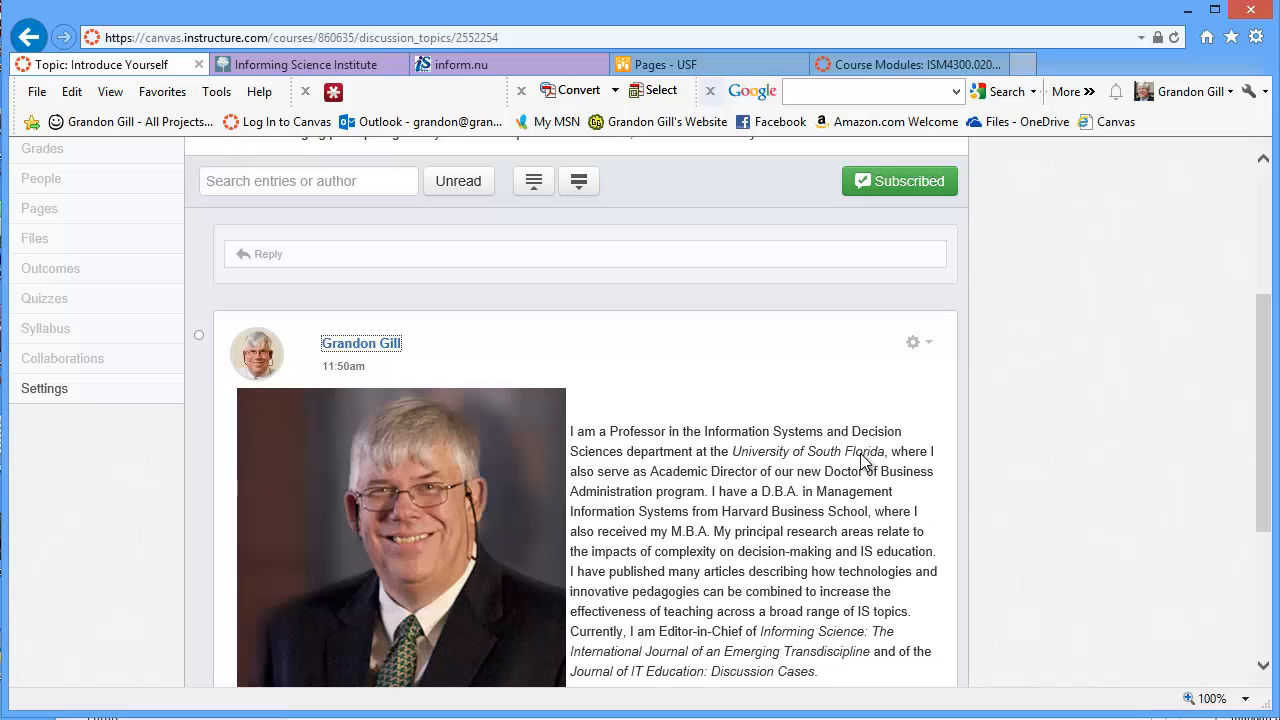
pyautogui.moveTo(1267, 395); pyautogui.dragTo(1262, 472)
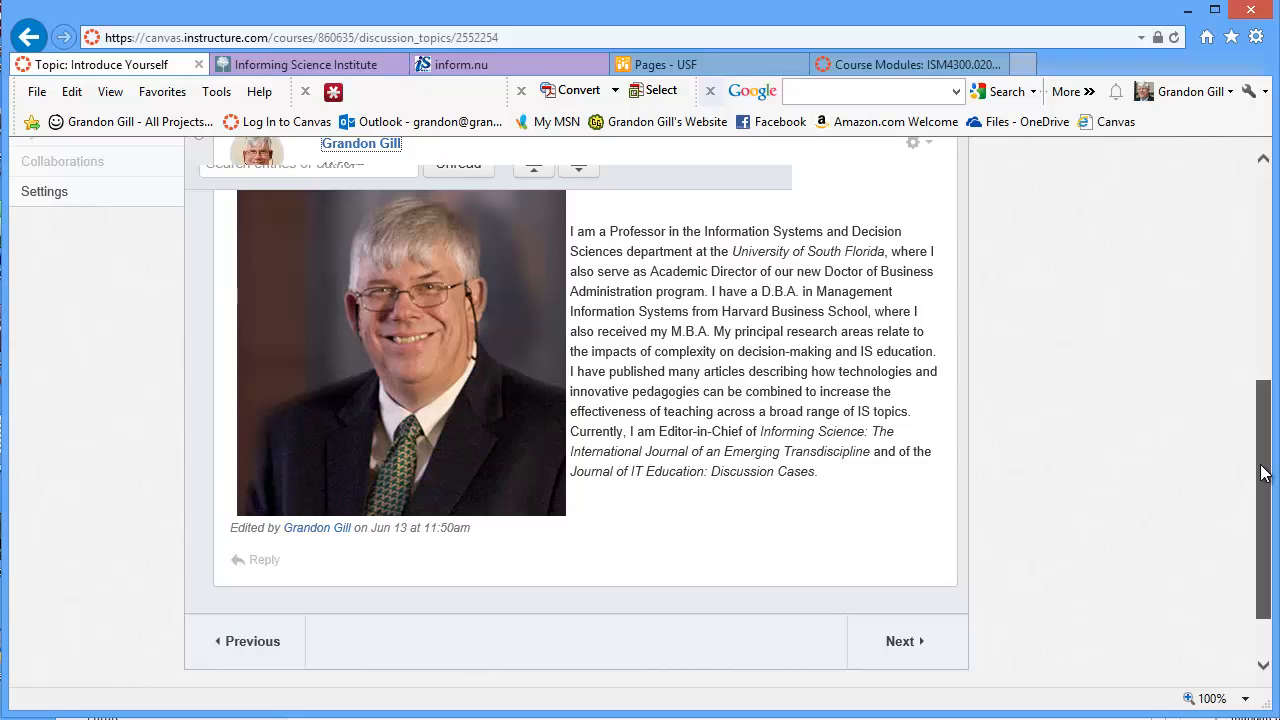
pyautogui.moveTo(1262, 472); pyautogui.dragTo(1262, 472)
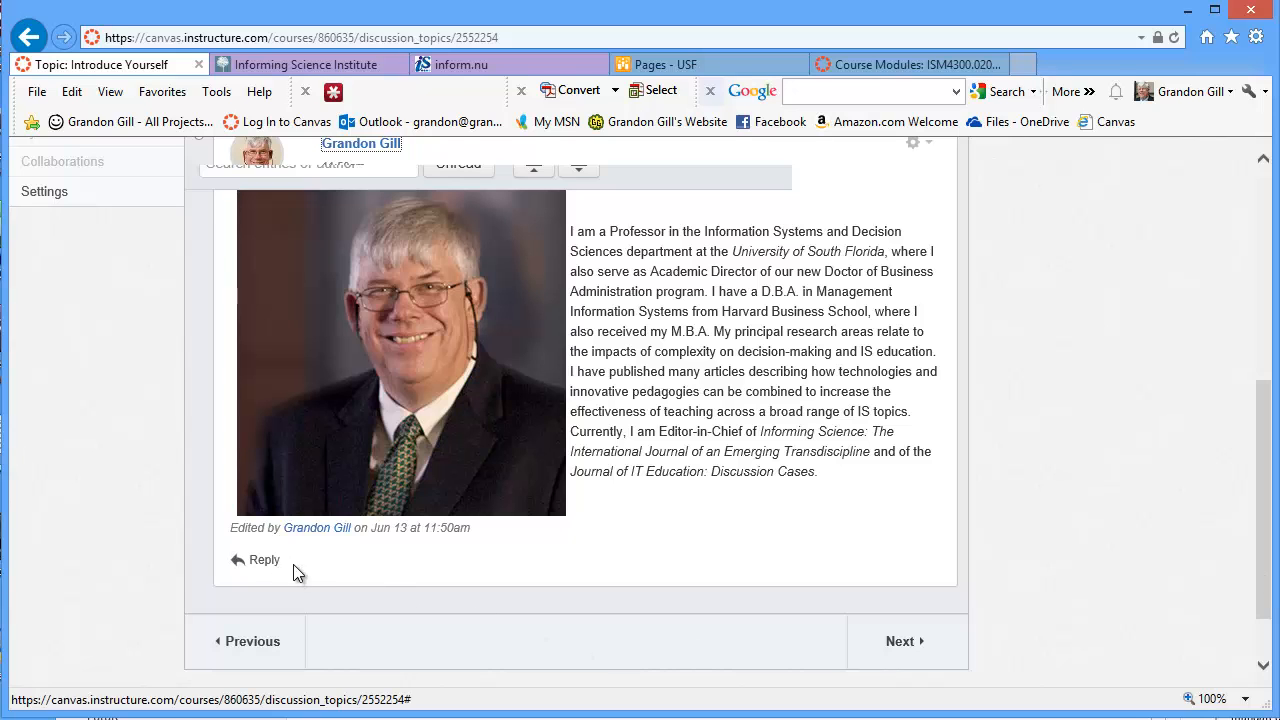
pyautogui.moveTo(1262, 600); pyautogui.dragTo(1263, 406)
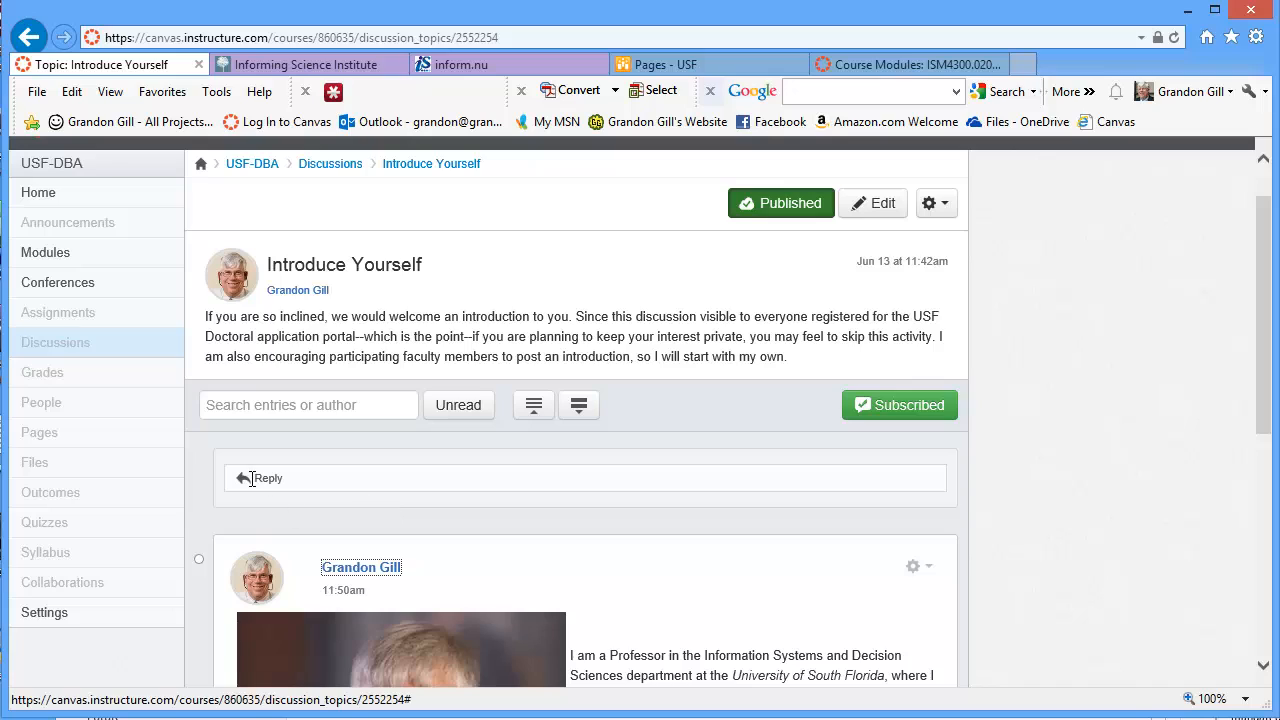